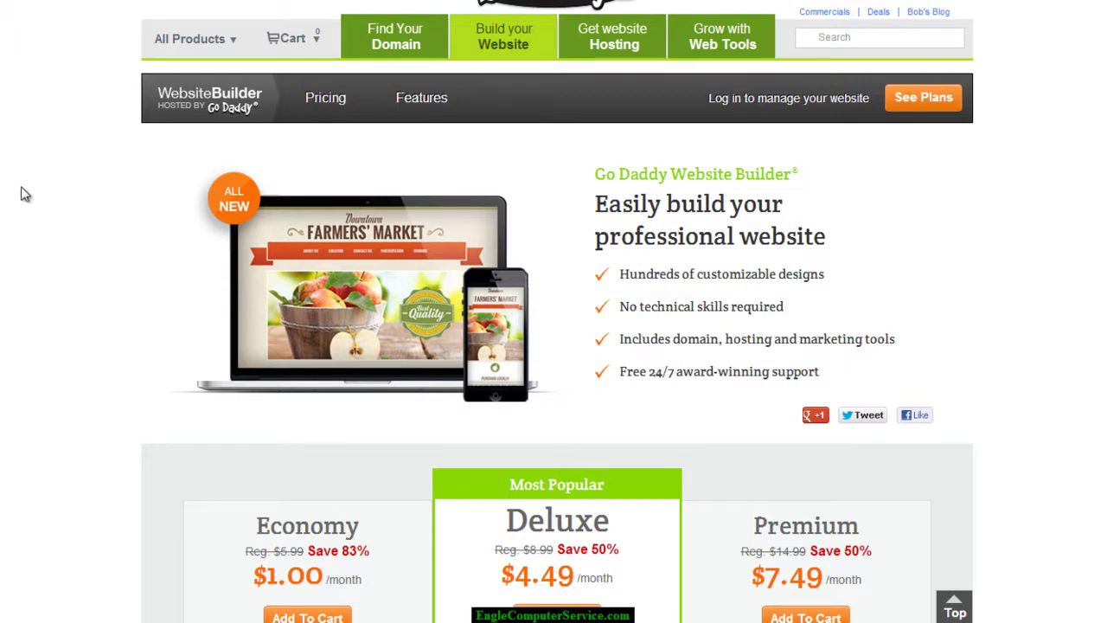
Step: Compare the prices and included features of the Economy, Deluxe and Premium Website Builder plans
scroll(30, 196, "down", 1)
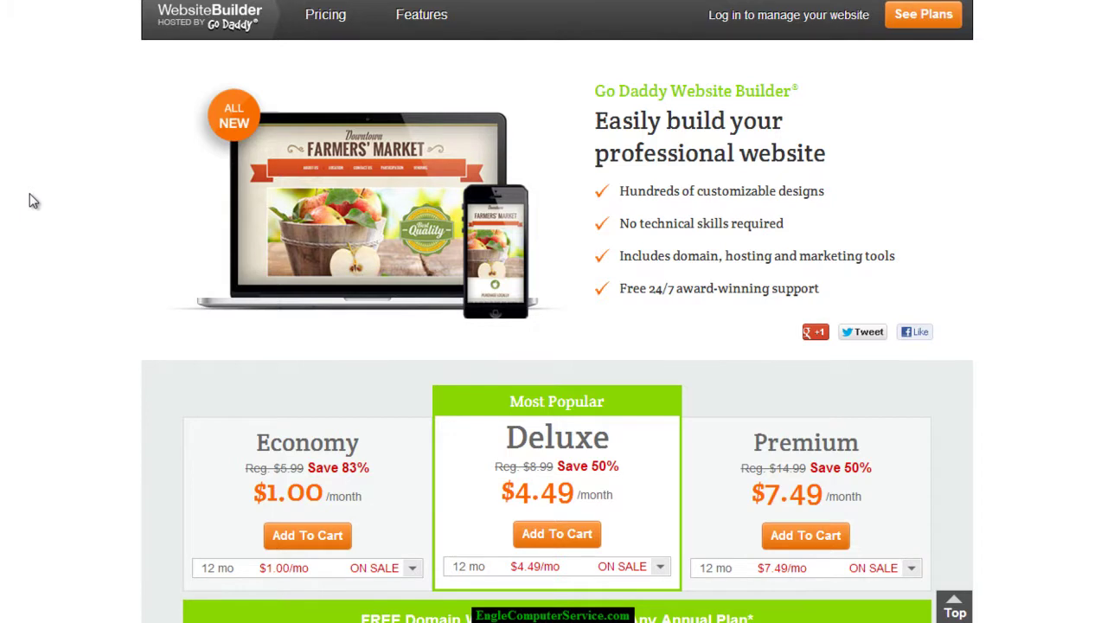
scroll(30, 195, "down", 2)
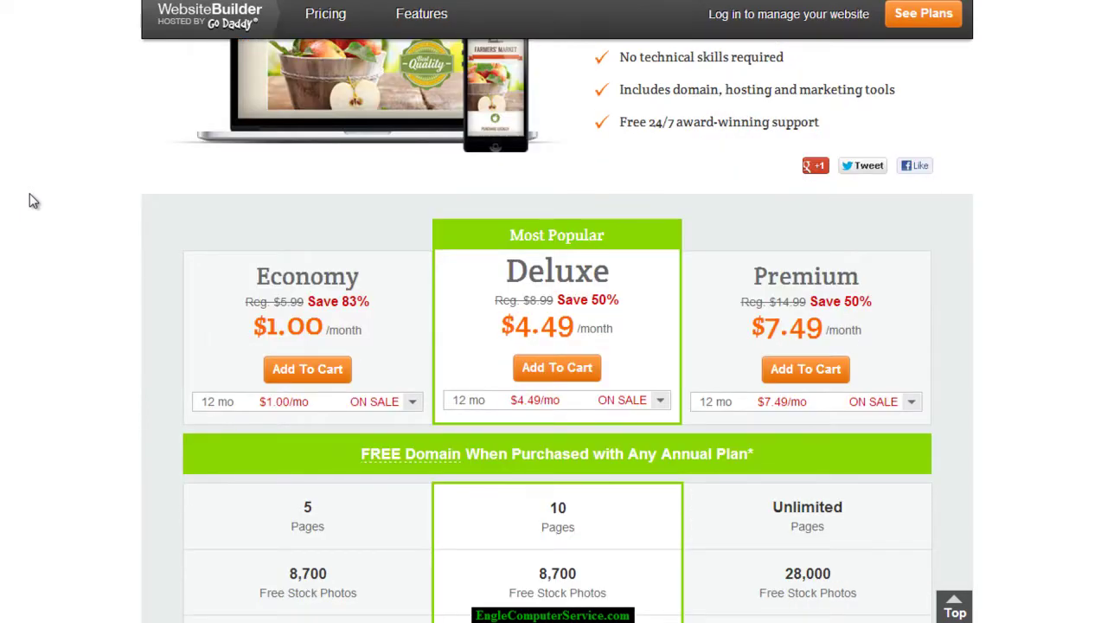
scroll(42, 193, "down", 1)
scroll(46, 199, "down", 1)
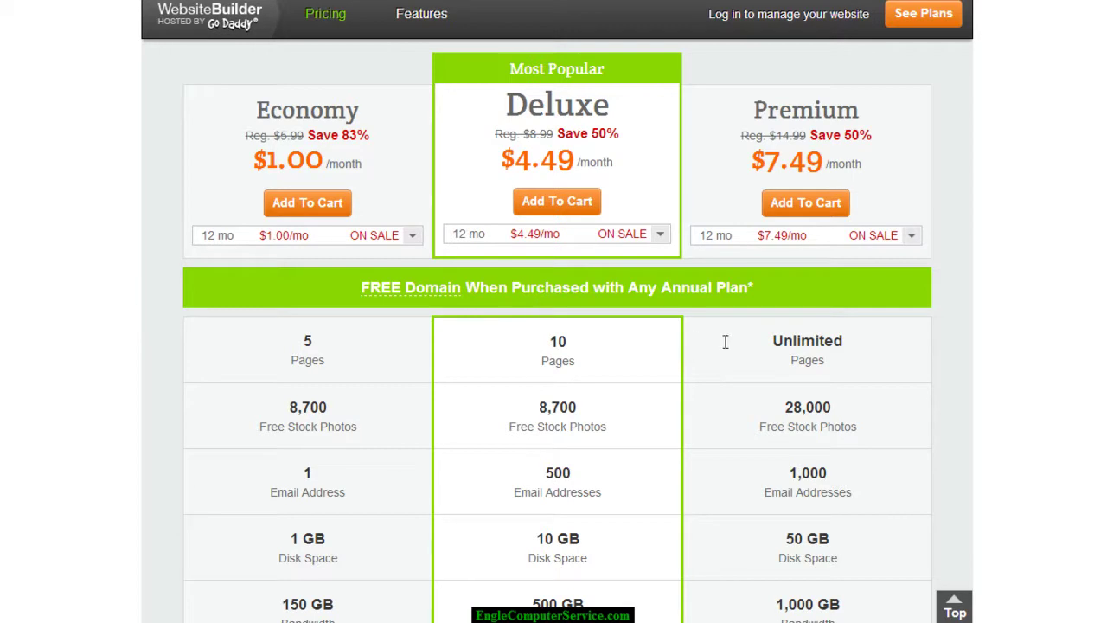
scroll(912, 316, "down", 1)
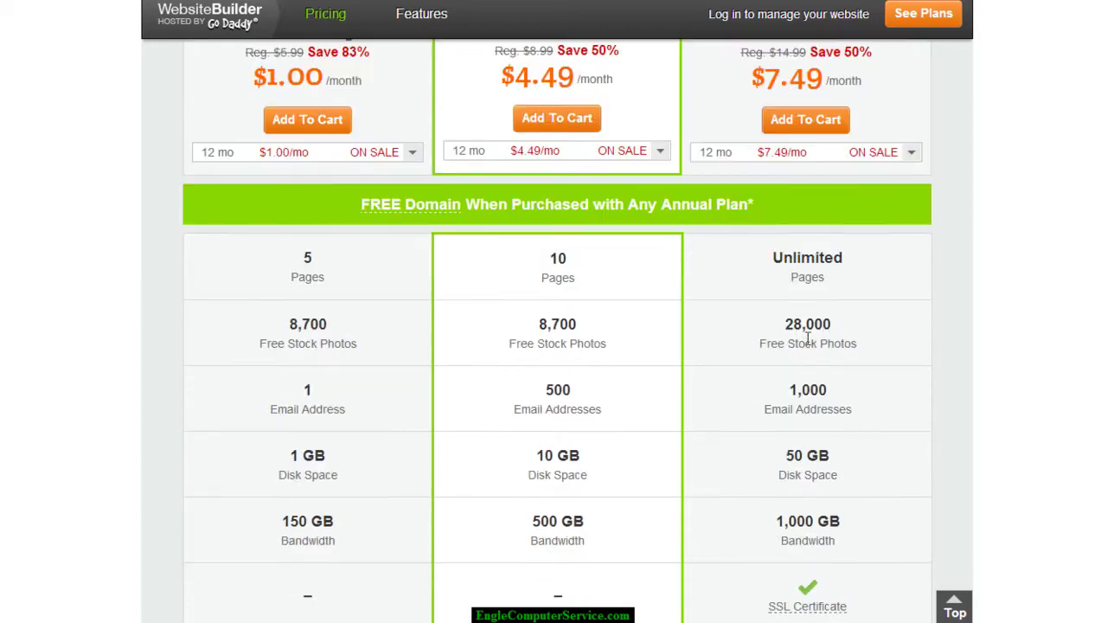
scroll(923, 312, "down", 4)
scroll(933, 312, "down", 10)
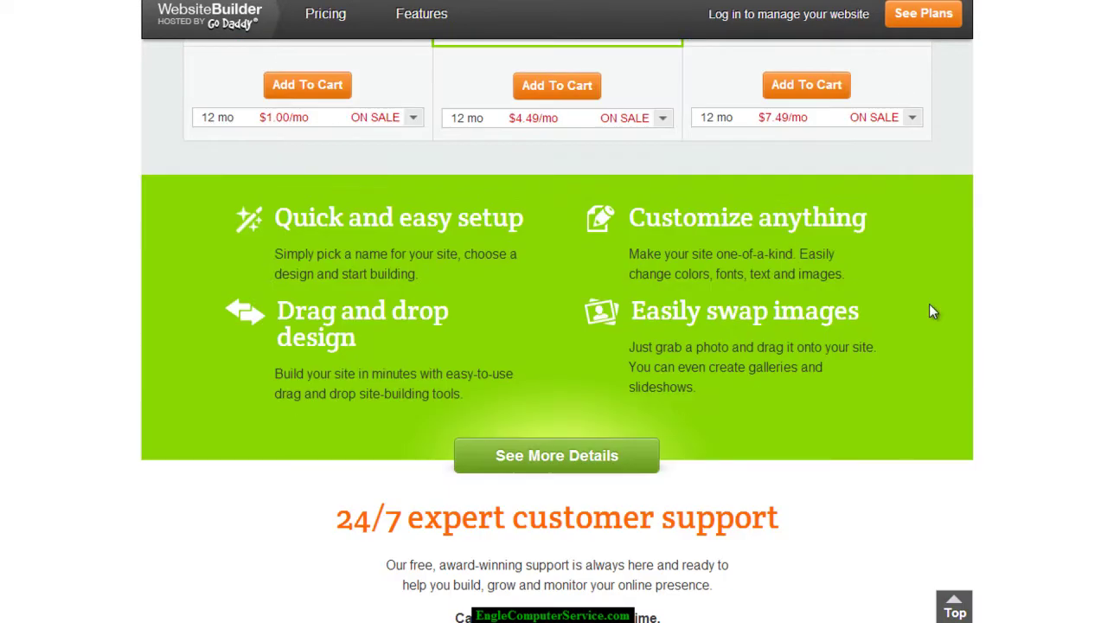
Step: Review the Website Builder feature sections on support, personalization, mobile sites, popular apps and Web hosting, plus the FAQs
scroll(932, 310, "up", 4)
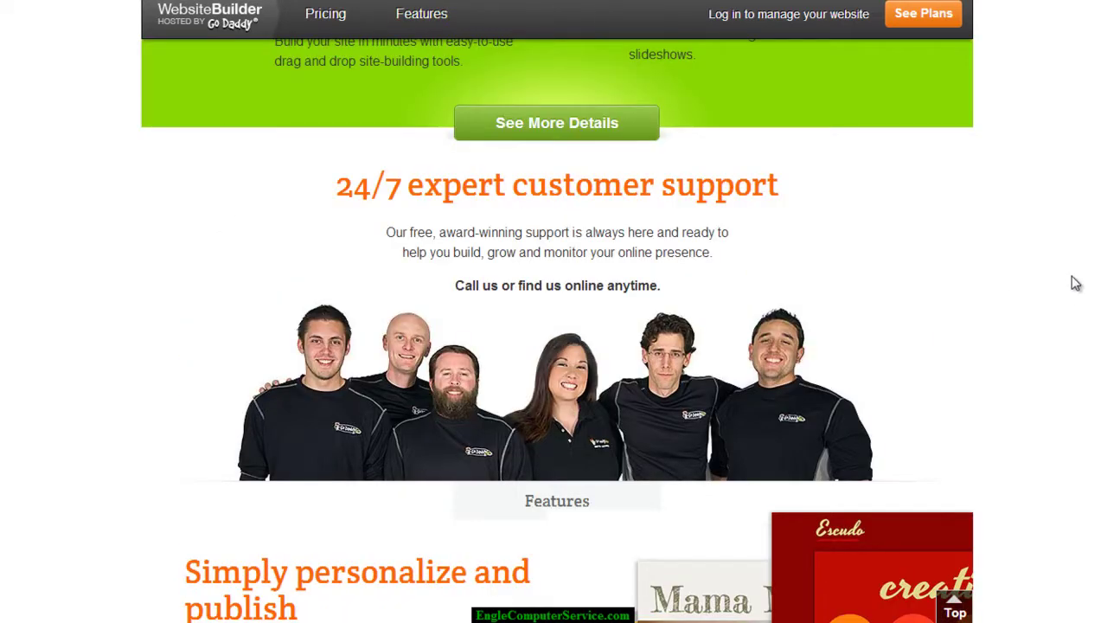
scroll(1070, 276, "down", 6)
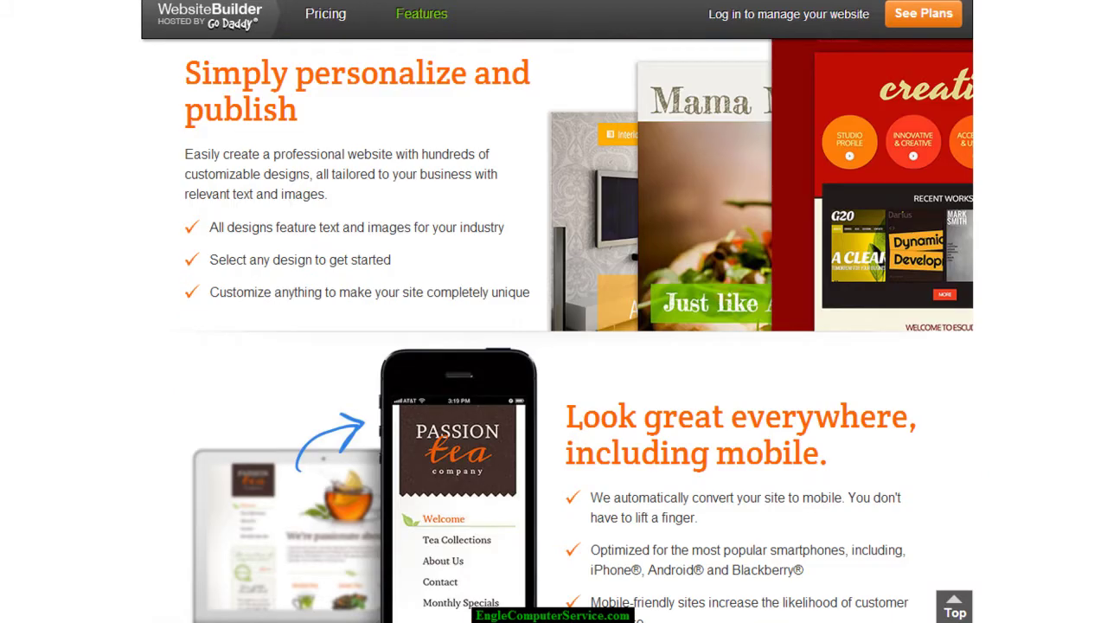
scroll(560, 330, "down", 1)
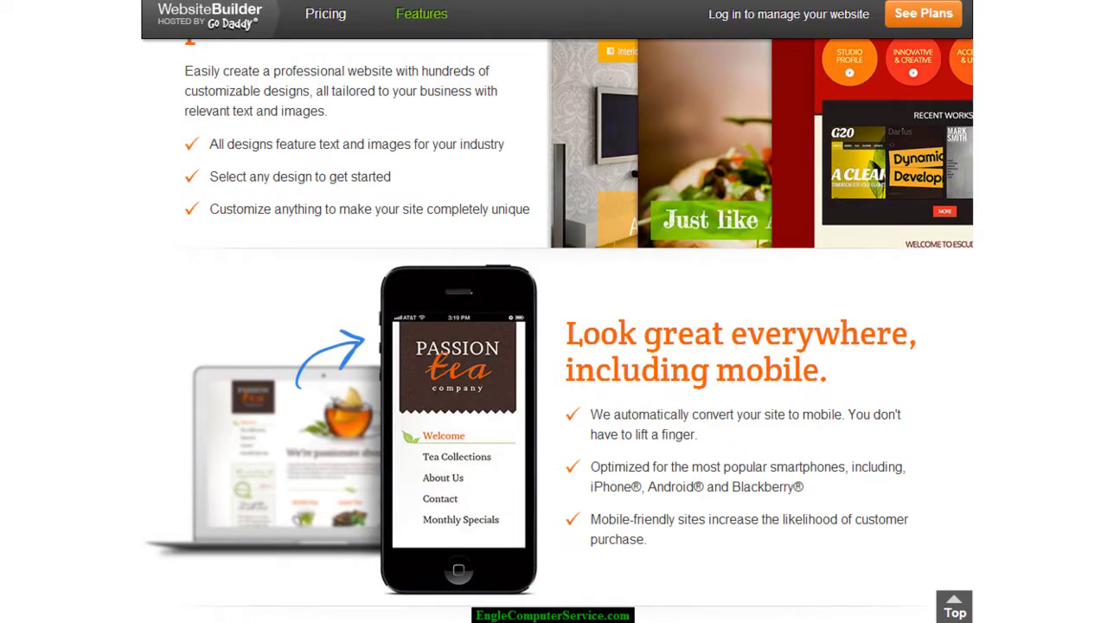
scroll(559, 330, "down", 2)
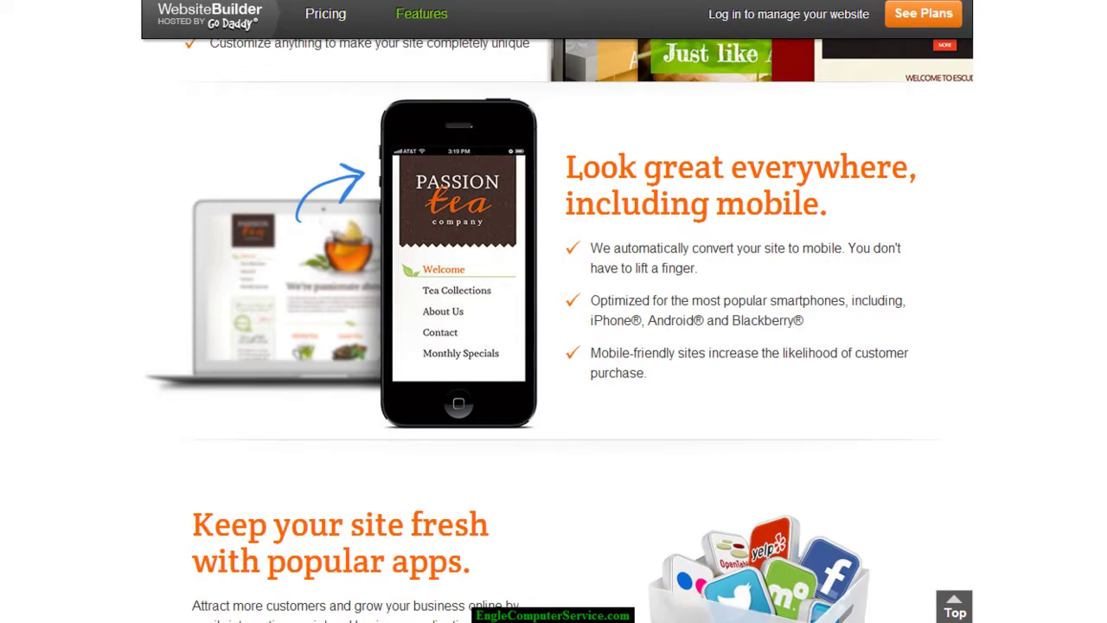
scroll(560, 331, "down", 4)
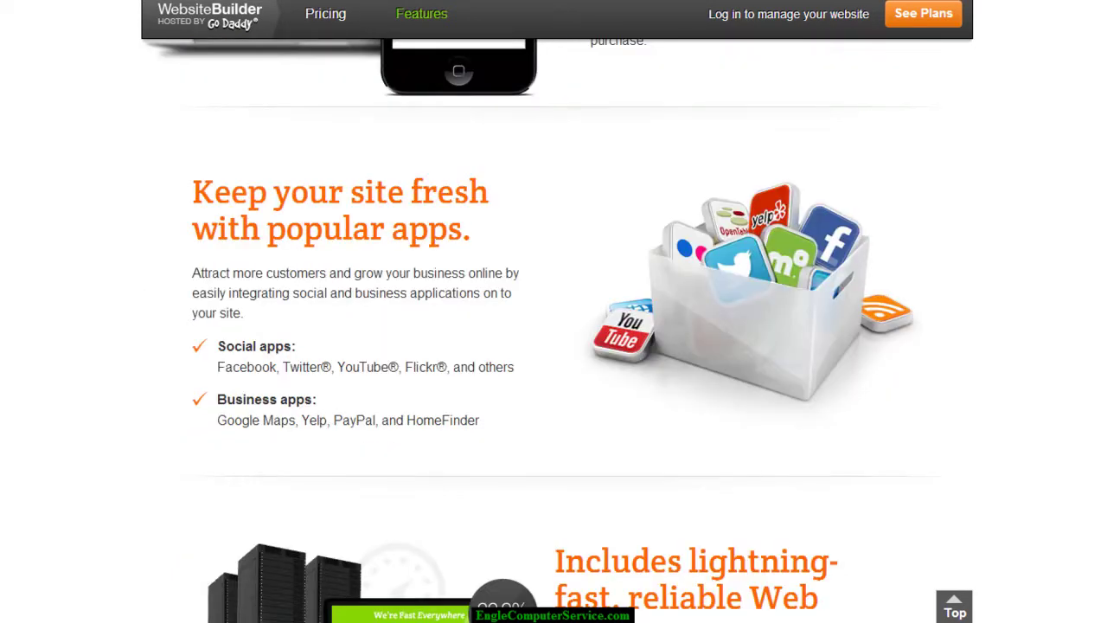
scroll(560, 330, "down", 1)
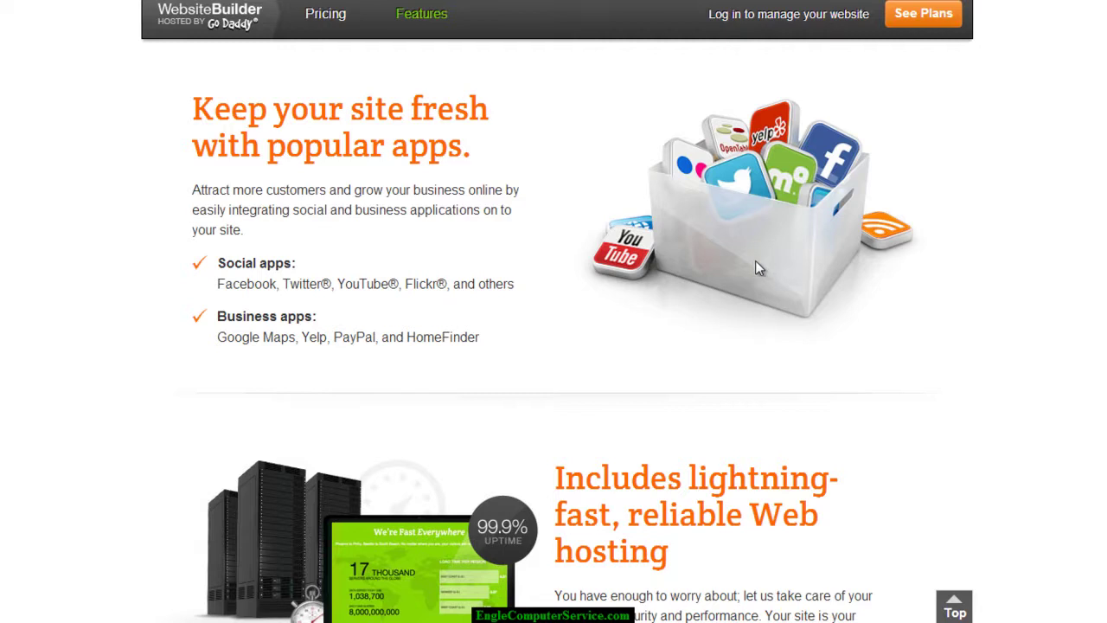
scroll(755, 264, "down", 2)
scroll(904, 267, "down", 1)
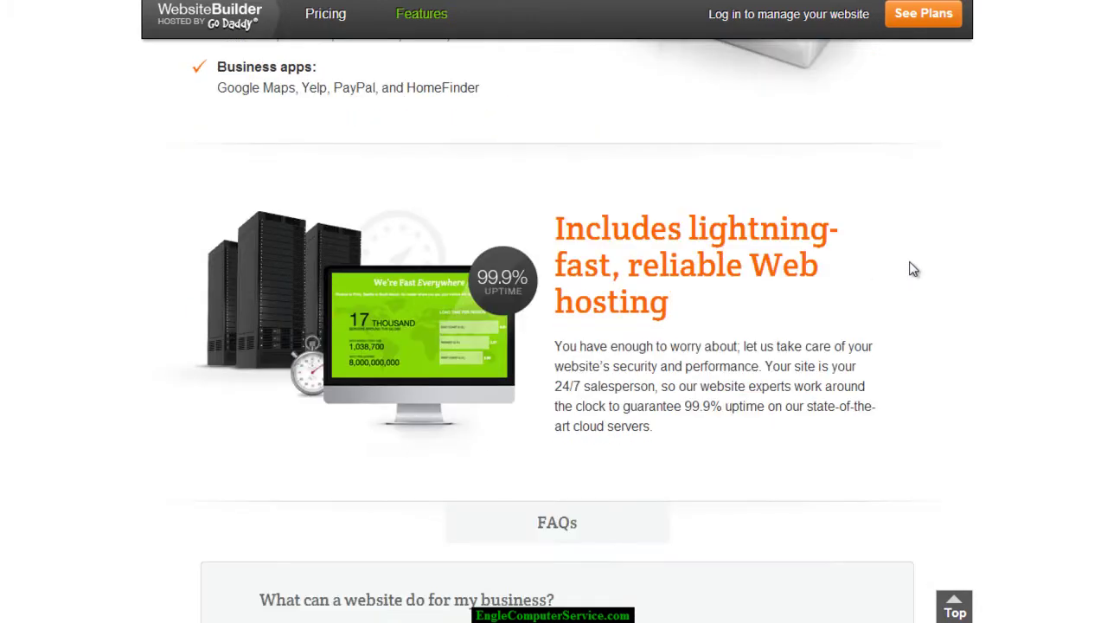
scroll(1040, 258, "down", 2)
scroll(1007, 275, "down", 2)
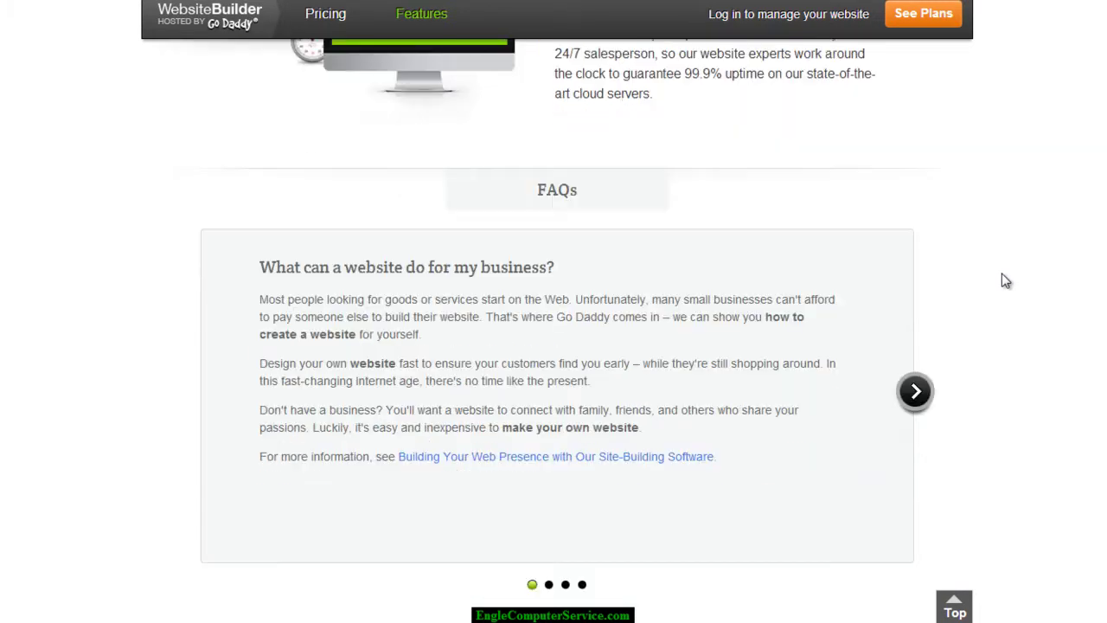
scroll(995, 283, "up", 4)
scroll(980, 288, "down", 2)
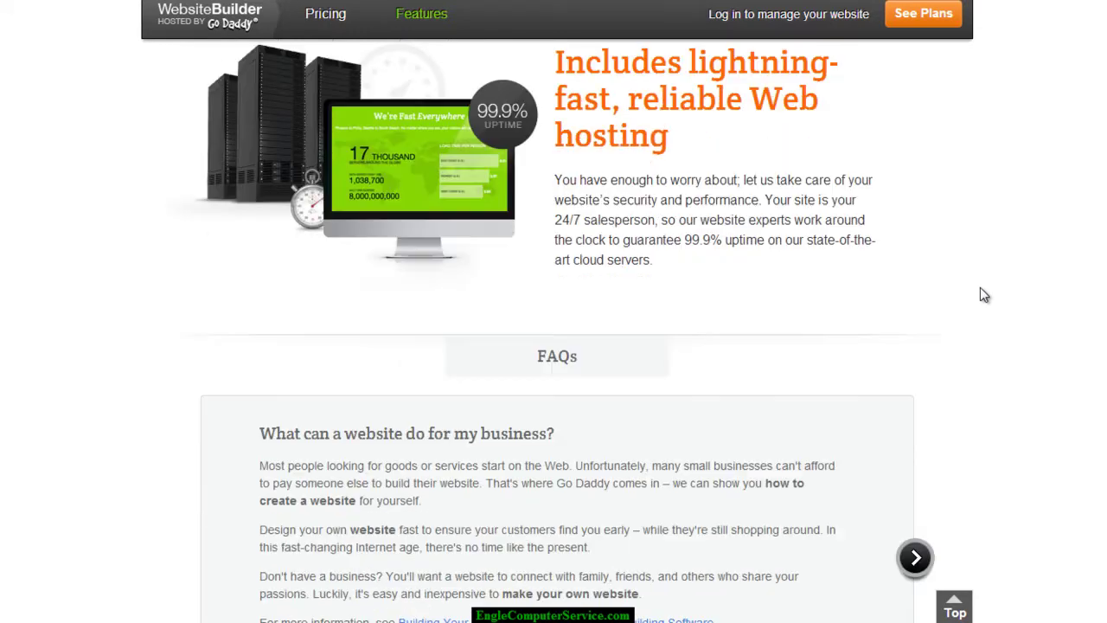
Step: Return to the plan pricing and add the 12-month Premium Website Builder plan to the cart
scroll(980, 289, "up", 15)
scroll(980, 291, "up", 10)
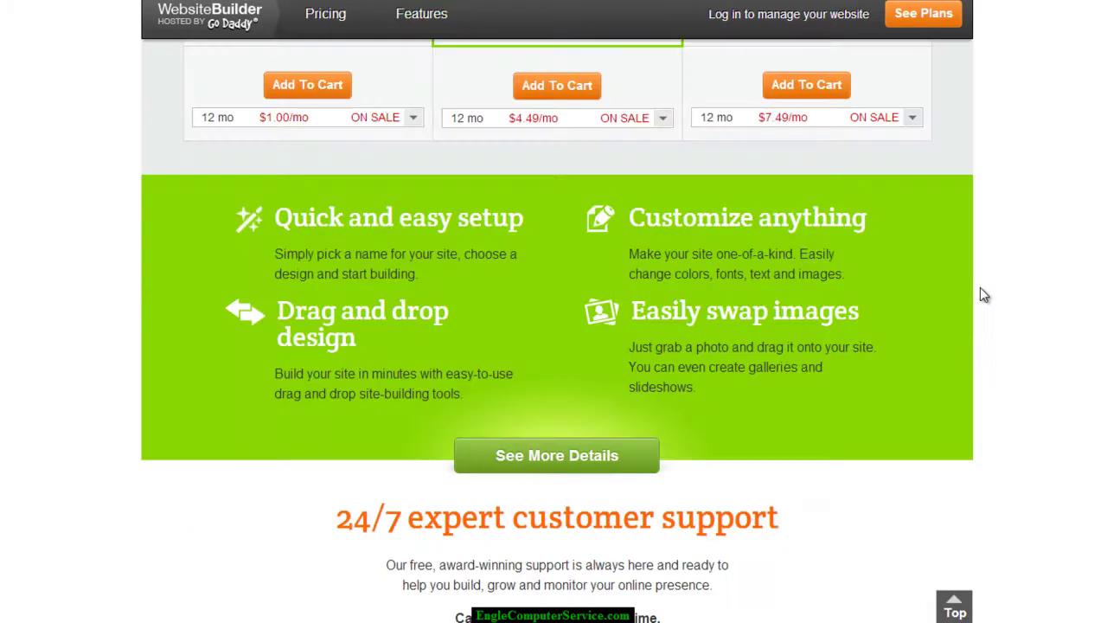
scroll(966, 285, "up", 4)
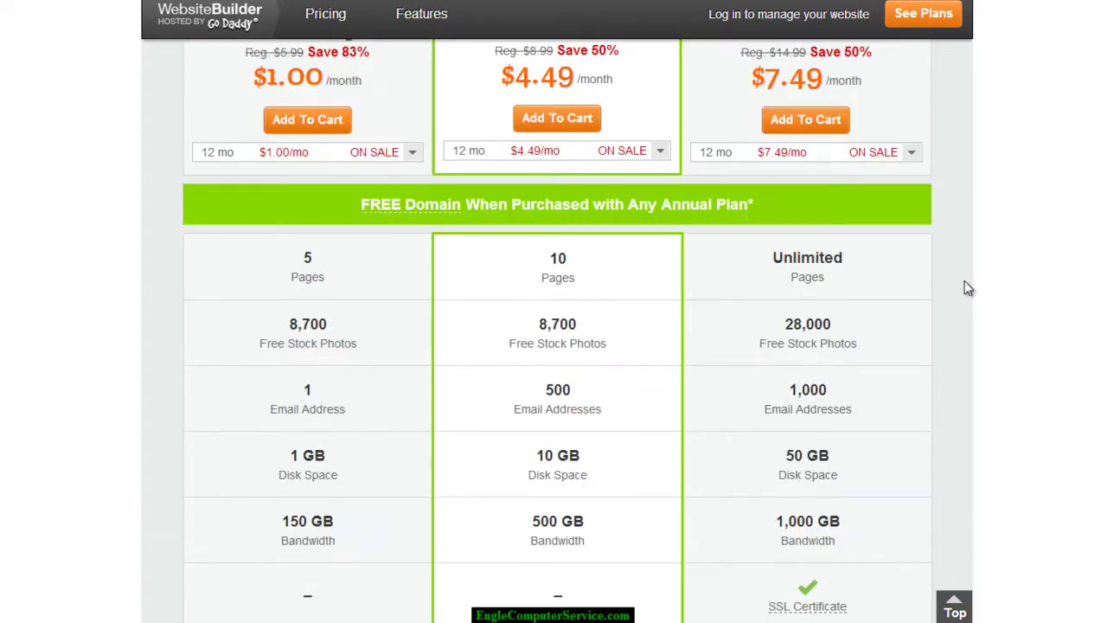
scroll(966, 286, "up", 3)
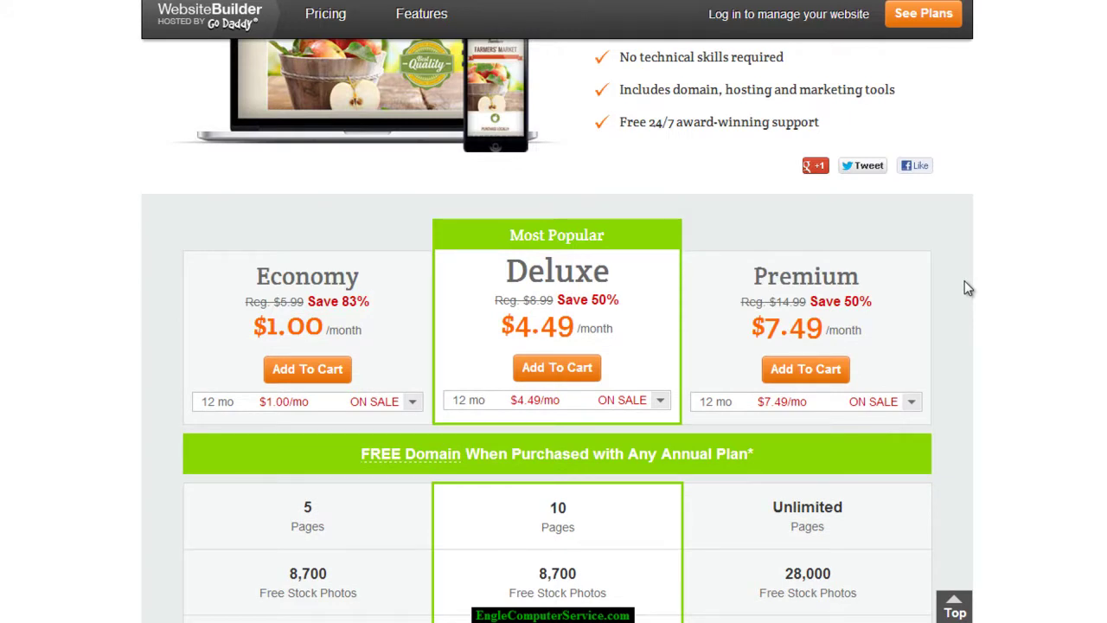
scroll(964, 280, "down", 2)
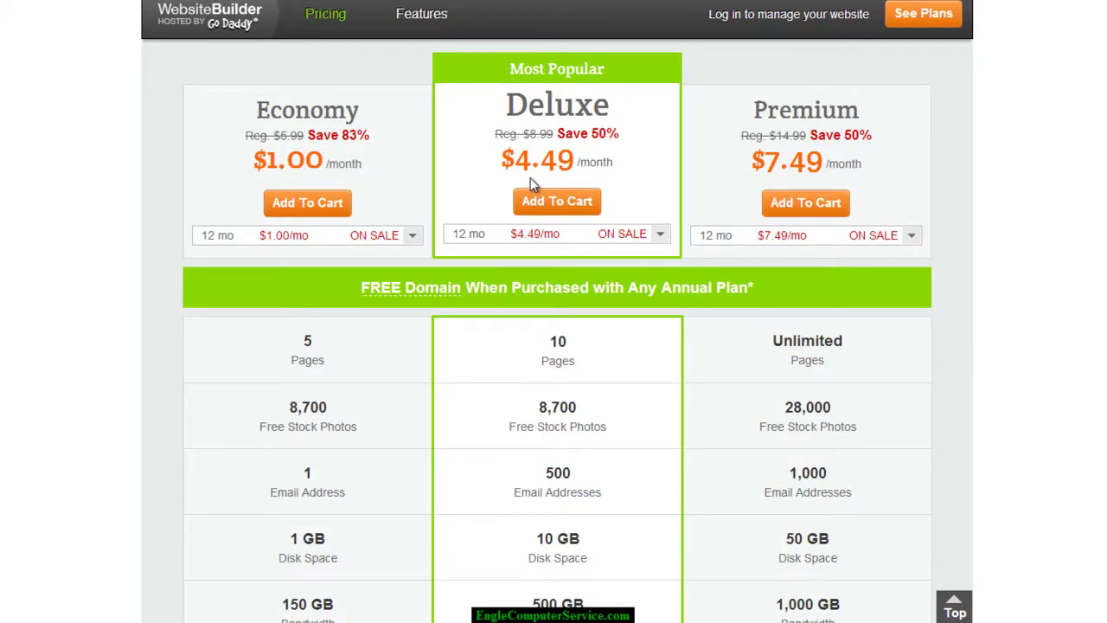
left_click(789, 206)
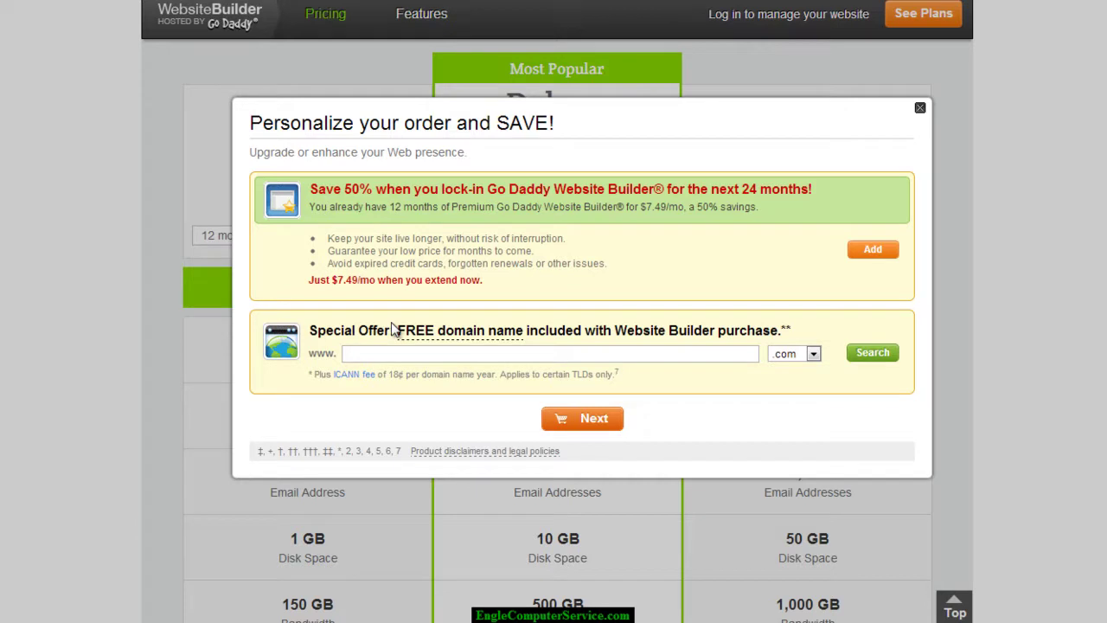
Step: Check the available domain extensions and search for the free domain name buildingmybusinesssite.com
left_click(369, 353)
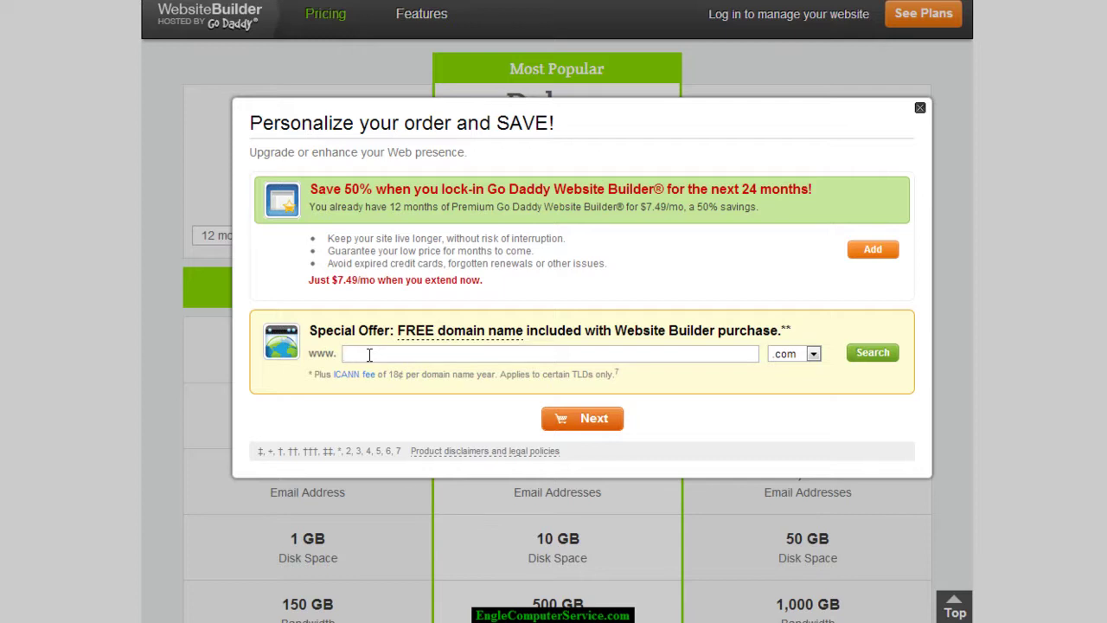
left_click(811, 354)
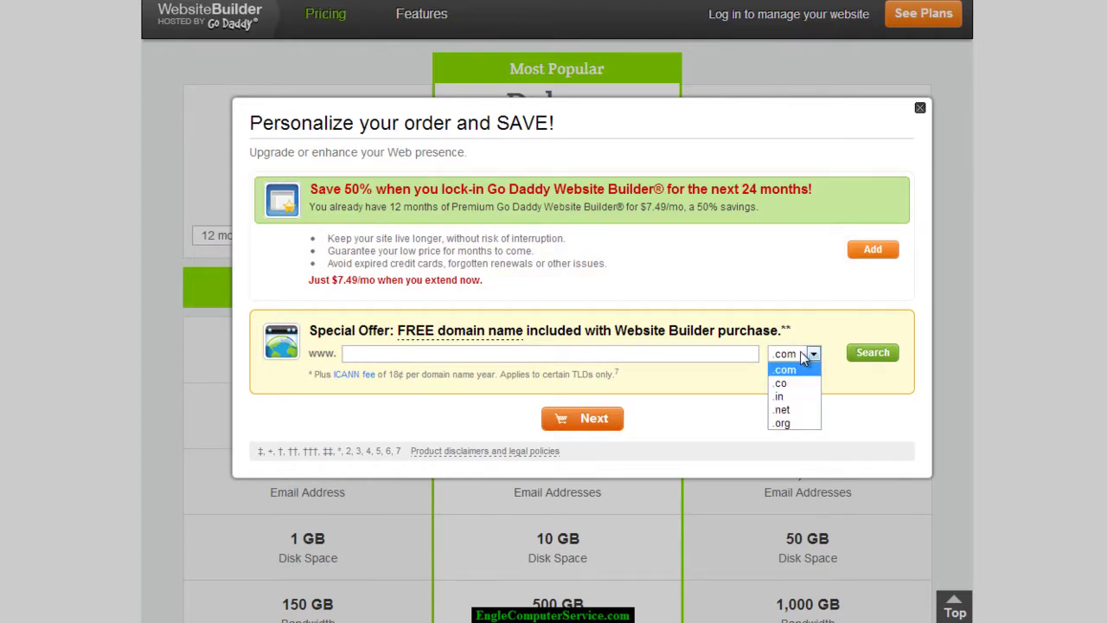
left_click(805, 357)
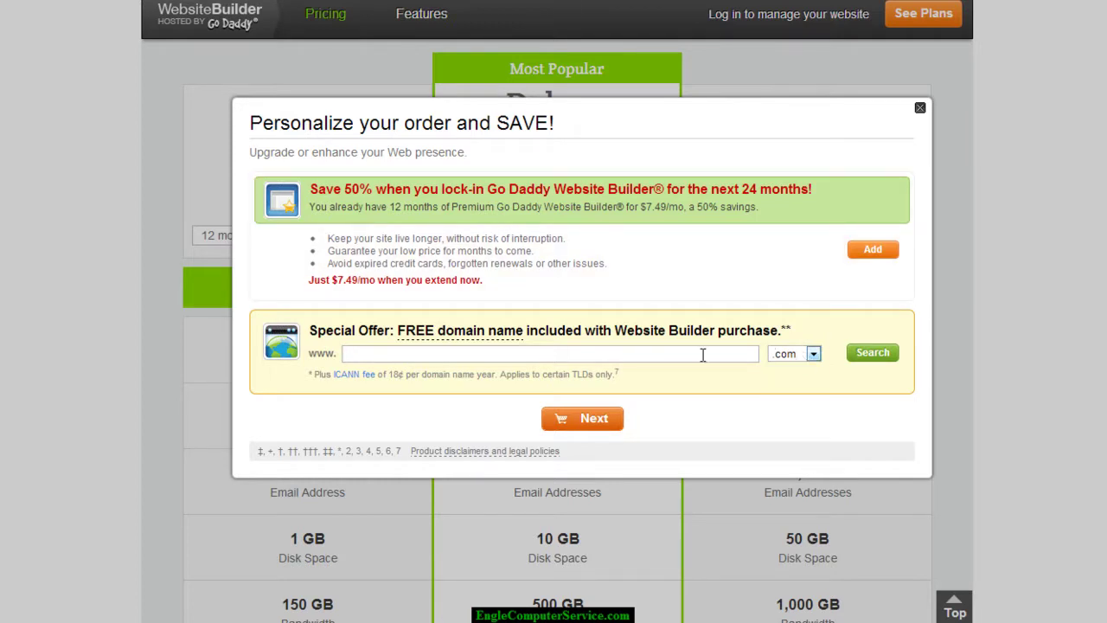
left_click(603, 354)
type("buildingmybusinesss")
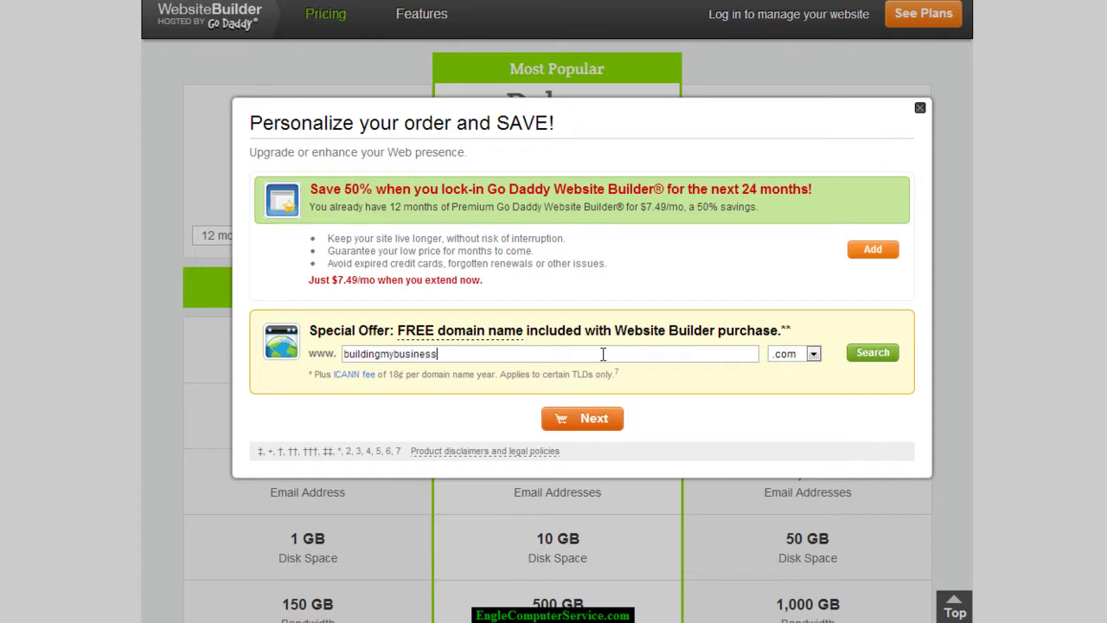
type("ite")
left_click(870, 355)
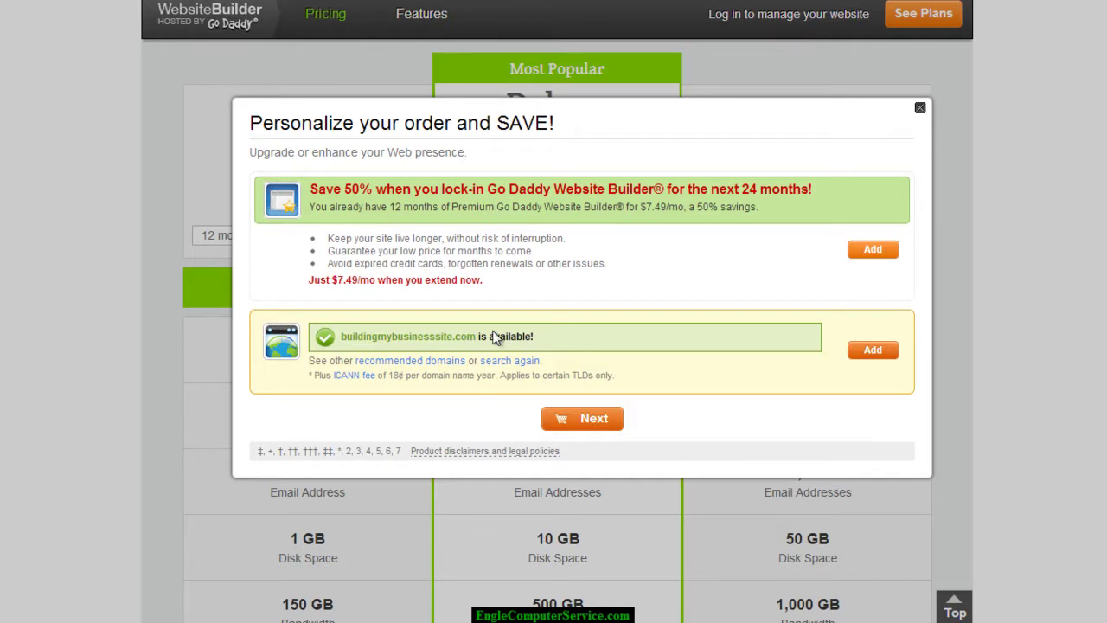
Step: Continue to the cart without adding the offered extras and review the current order
left_click(589, 421)
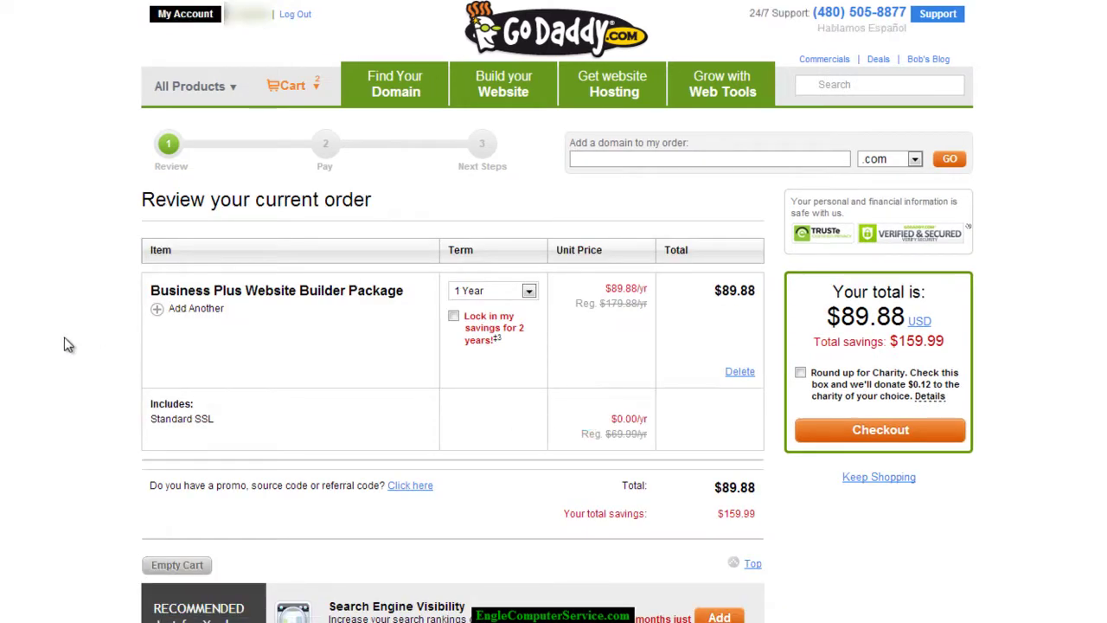
scroll(70, 346, "down", 1)
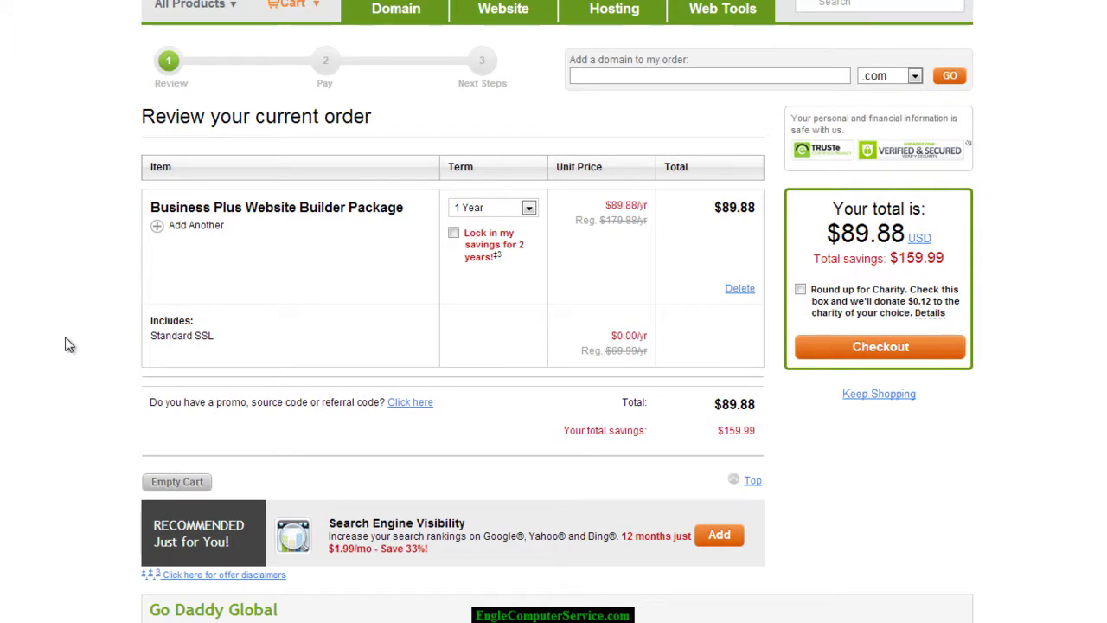
scroll(67, 345, "down", 1)
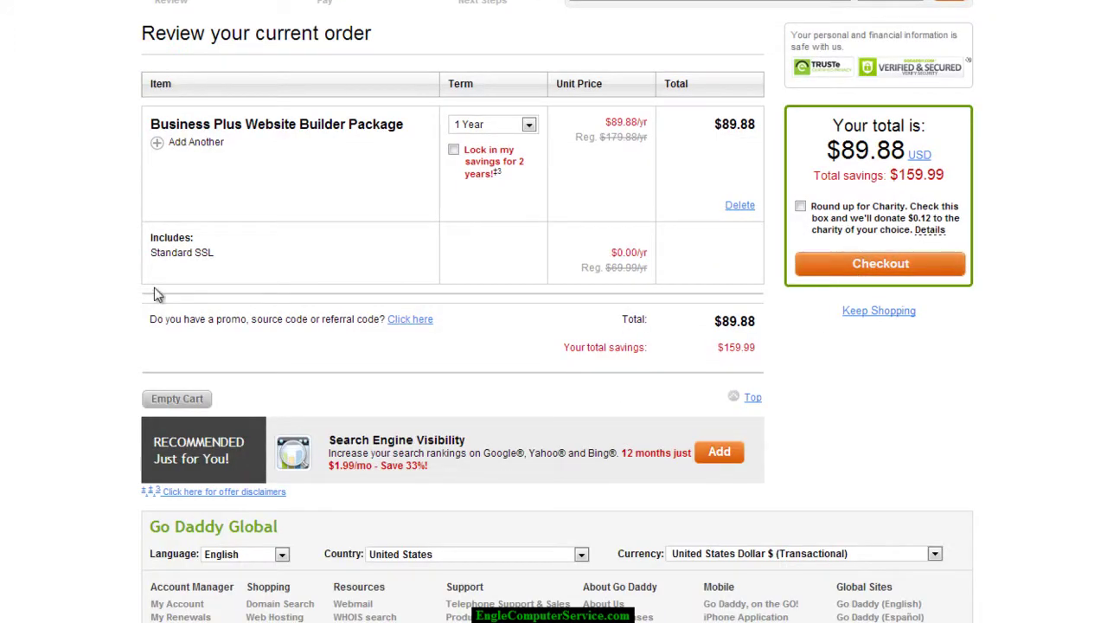
scroll(68, 350, "up", 2)
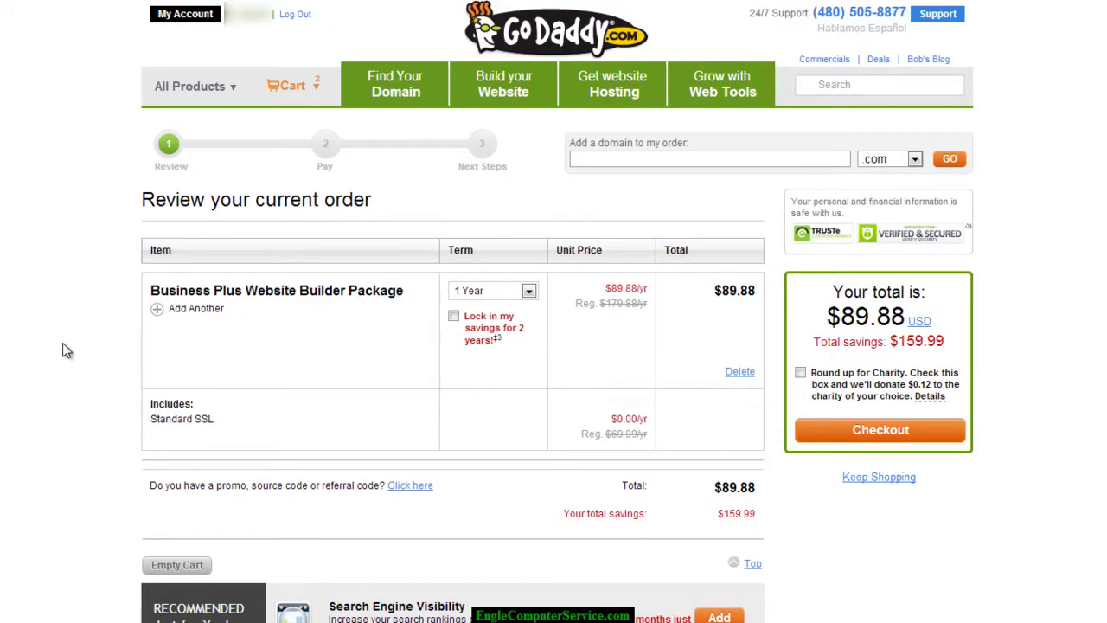
Step: Launch the existing Business Website Builder account from the account's Website Builder / InstantPage products
scroll(68, 350, "down", 1)
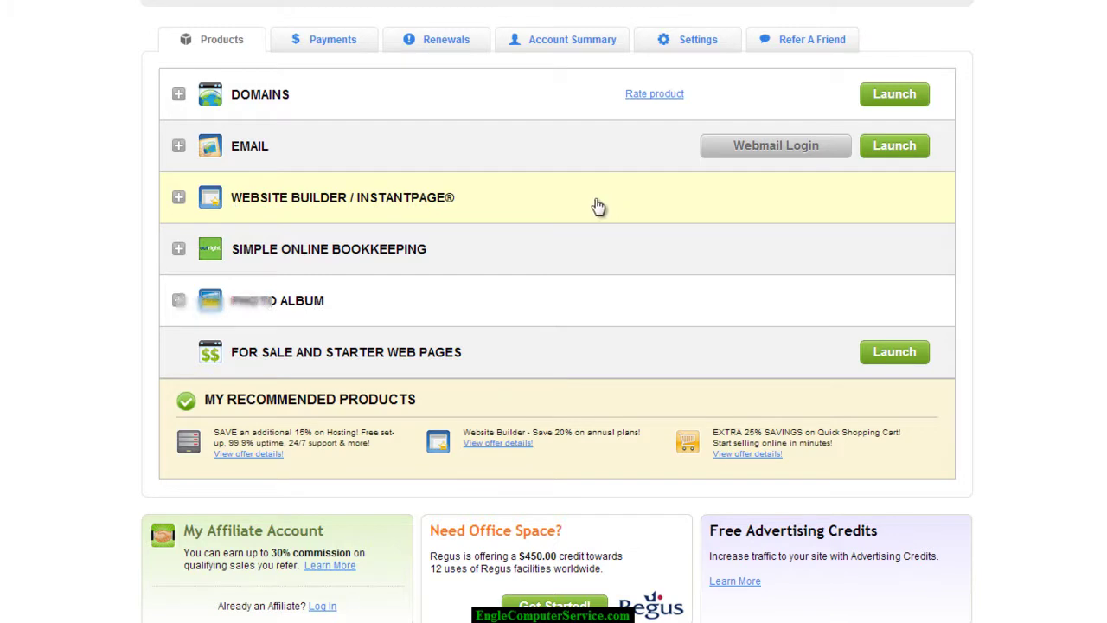
left_click(536, 204)
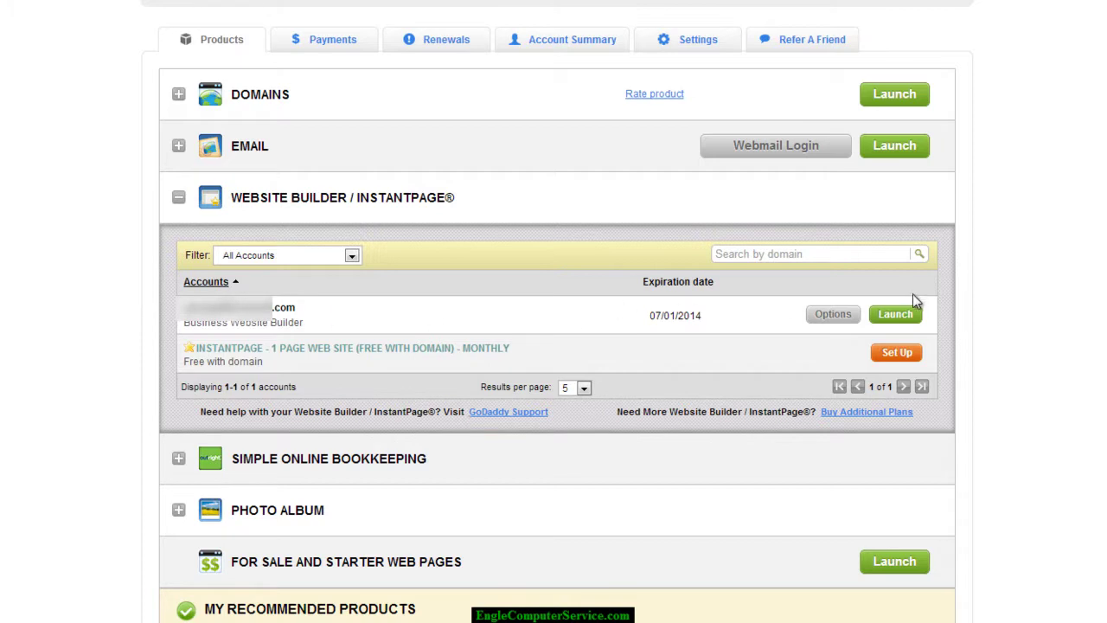
left_click(898, 318)
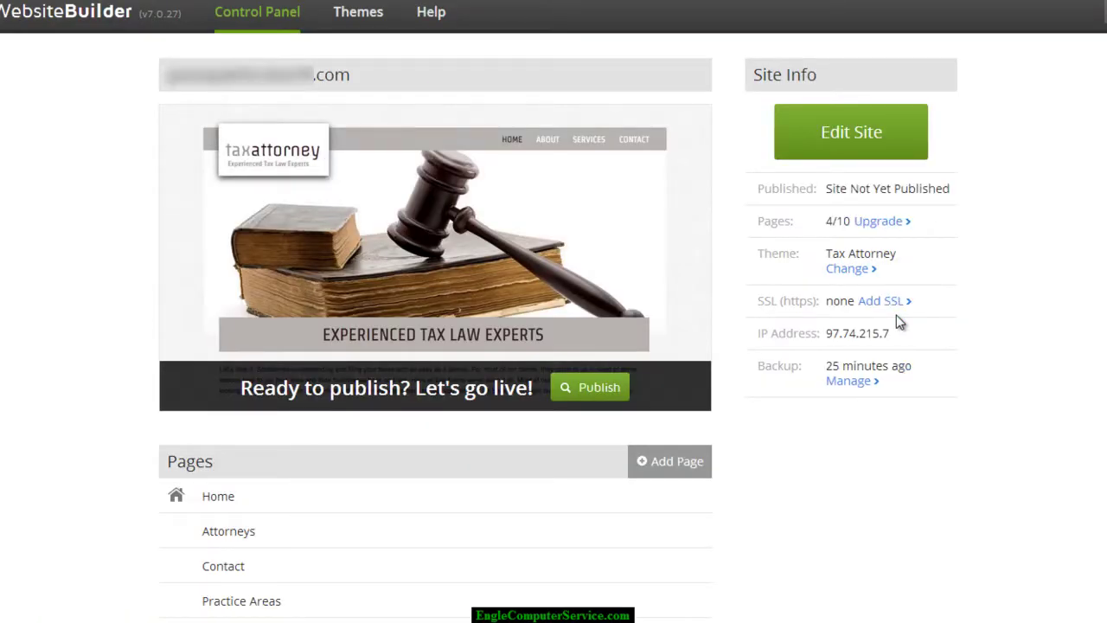
Step: Open the themes gallery and browse the Business, Finance, Law themes
left_click(367, 19)
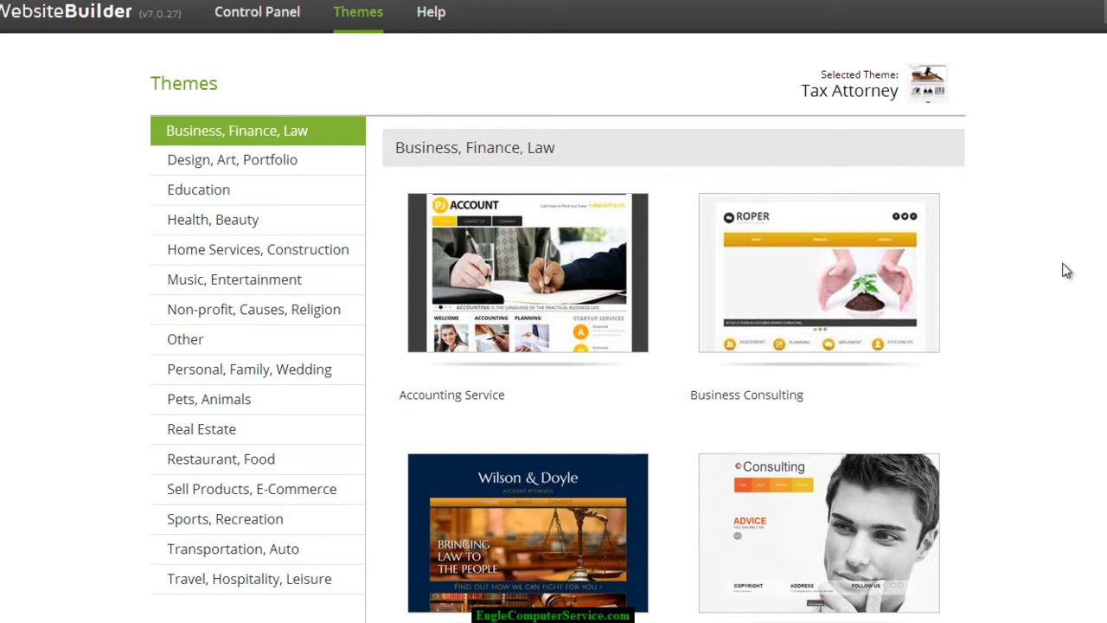
scroll(1043, 283, "down", 2)
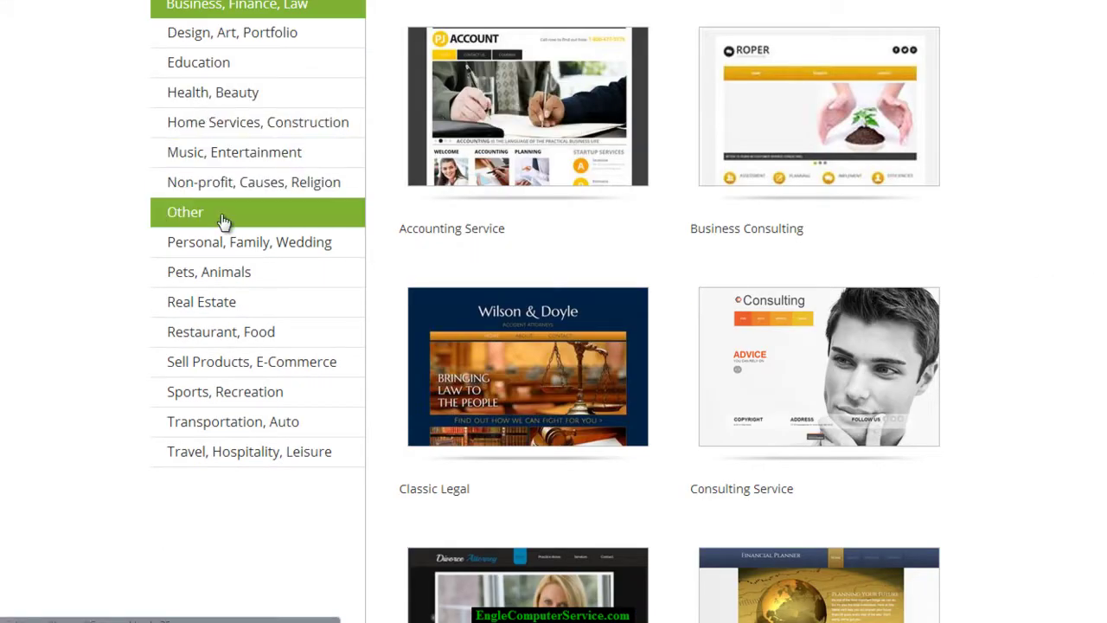
scroll(222, 221, "up", 2)
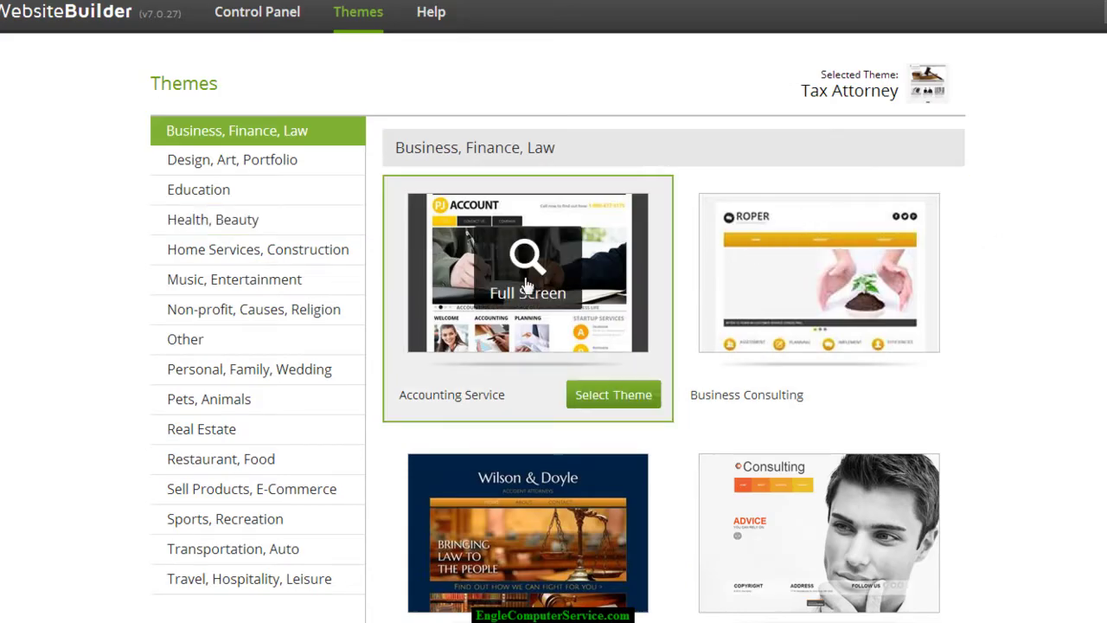
mouse_move(807, 240)
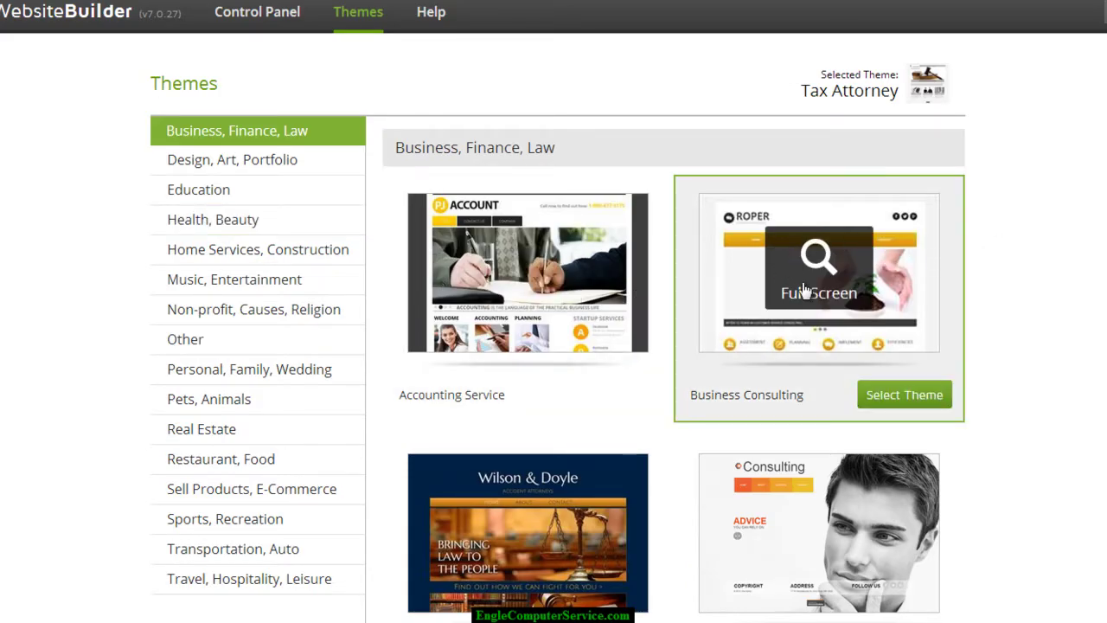
mouse_move(502, 298)
scroll(796, 277, "down", 1)
scroll(1092, 223, "down", 1)
scroll(1092, 223, "down", 1)
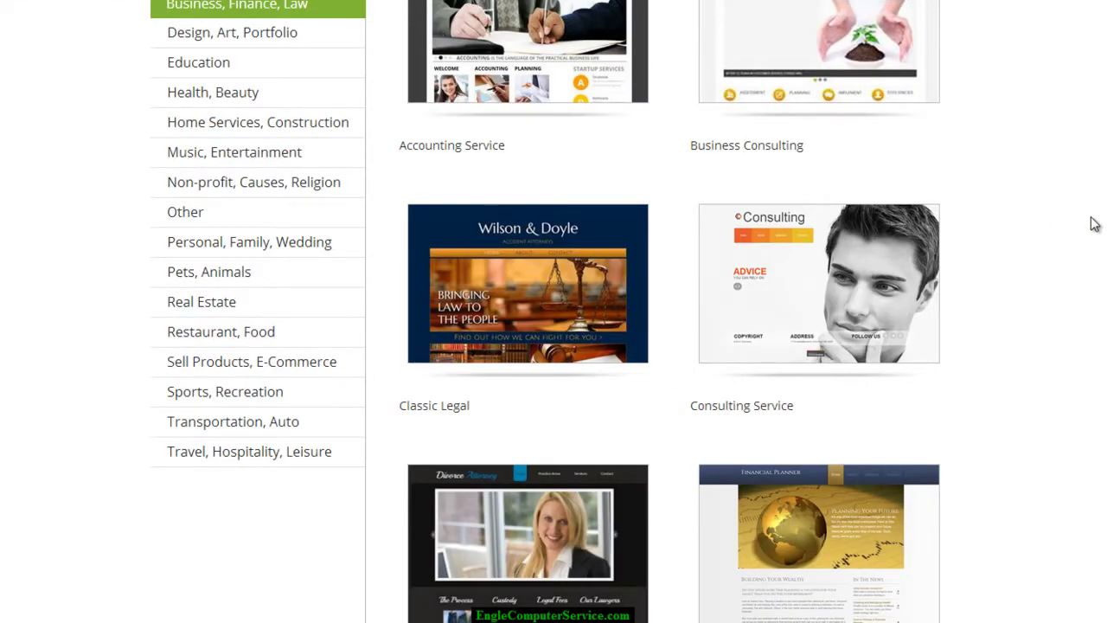
scroll(1092, 223, "down", 1)
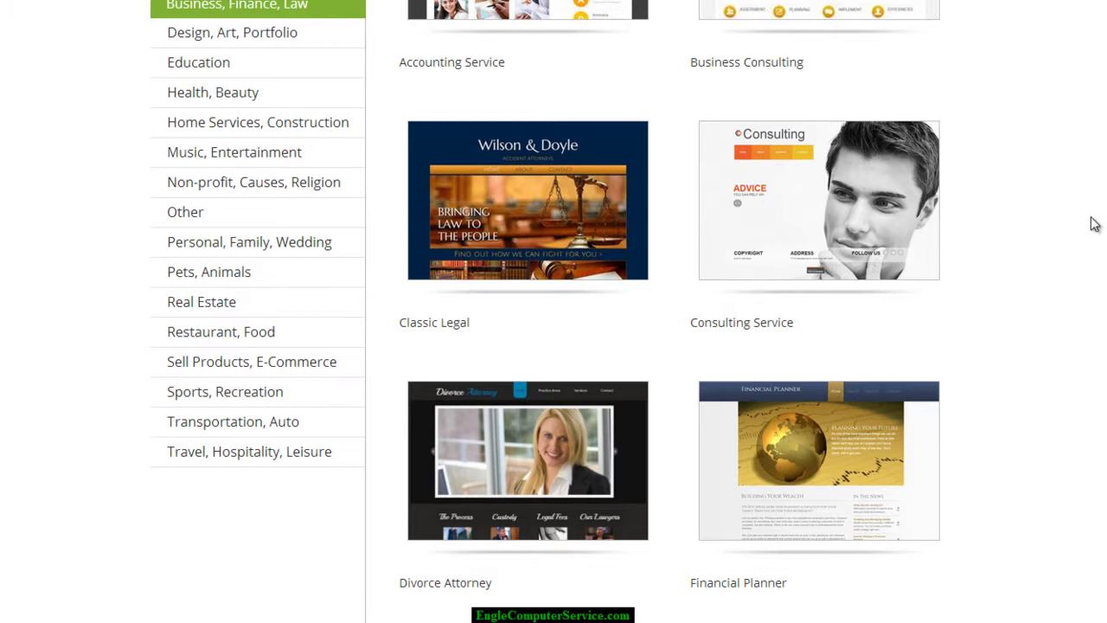
scroll(1092, 224, "down", 1)
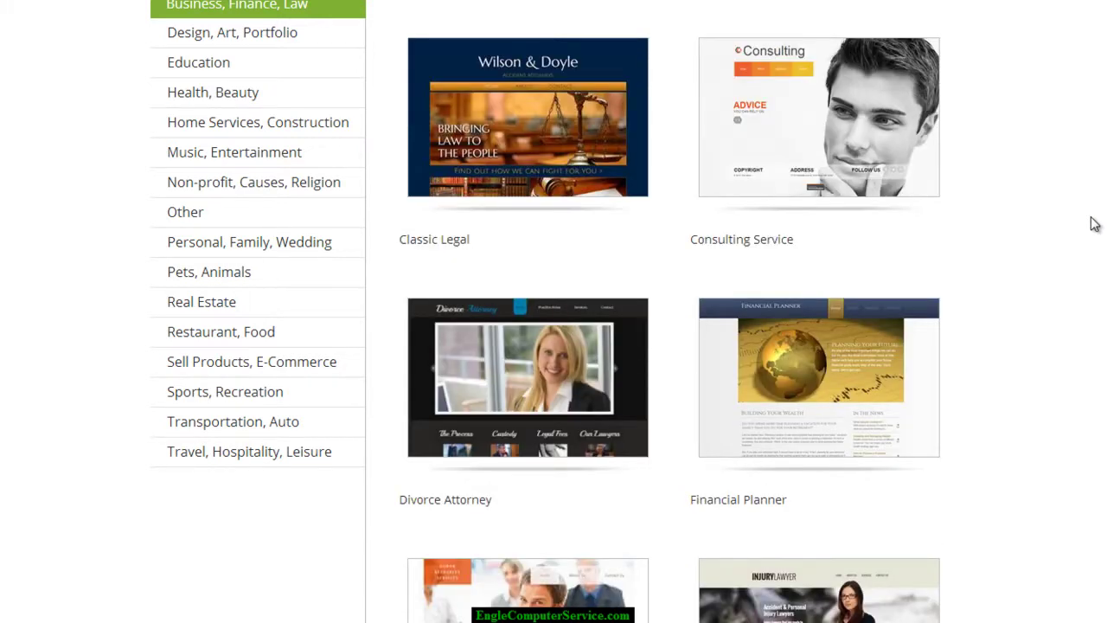
scroll(1094, 223, "down", 5)
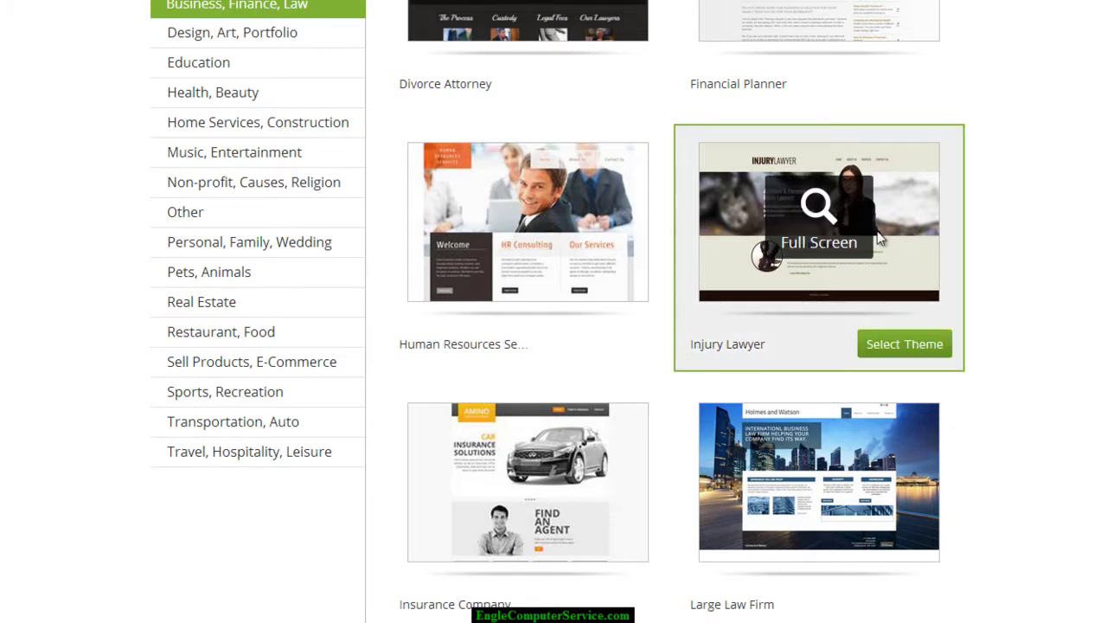
scroll(955, 240, "down", 1)
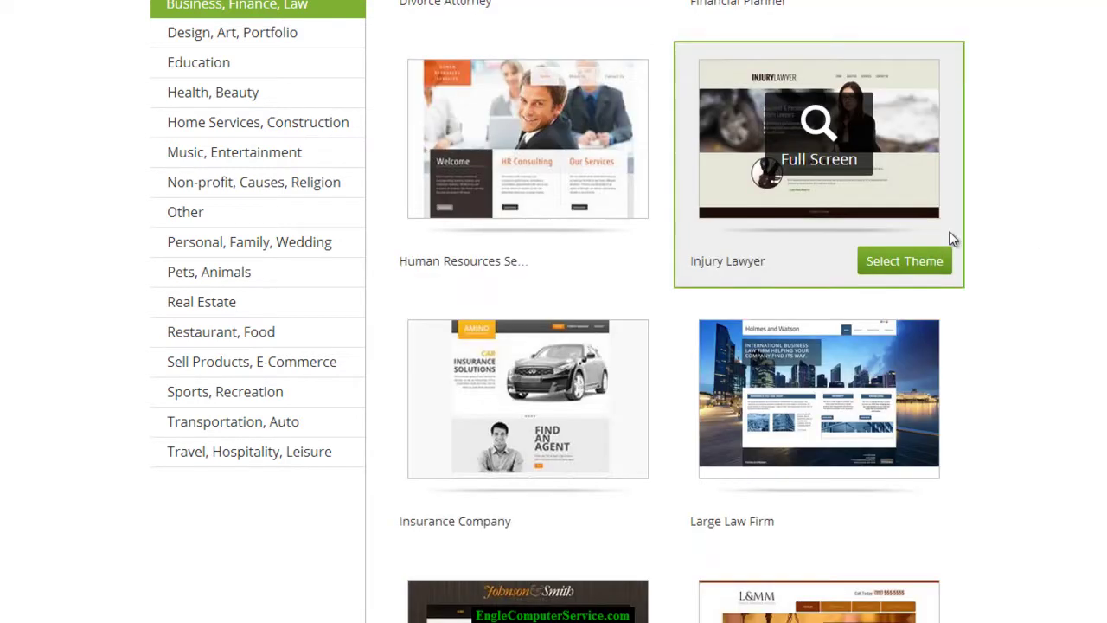
Step: Preview the Injury Lawyer theme full screen and select it as the site's theme, accepting the loss of existing changes
left_click(827, 152)
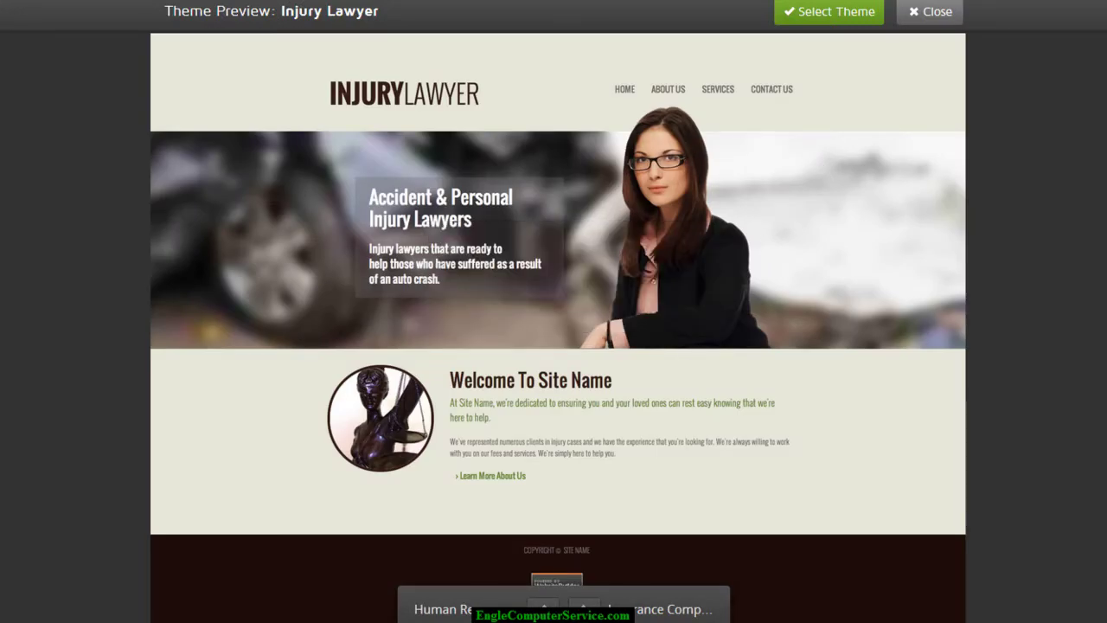
mouse_move(499, 334)
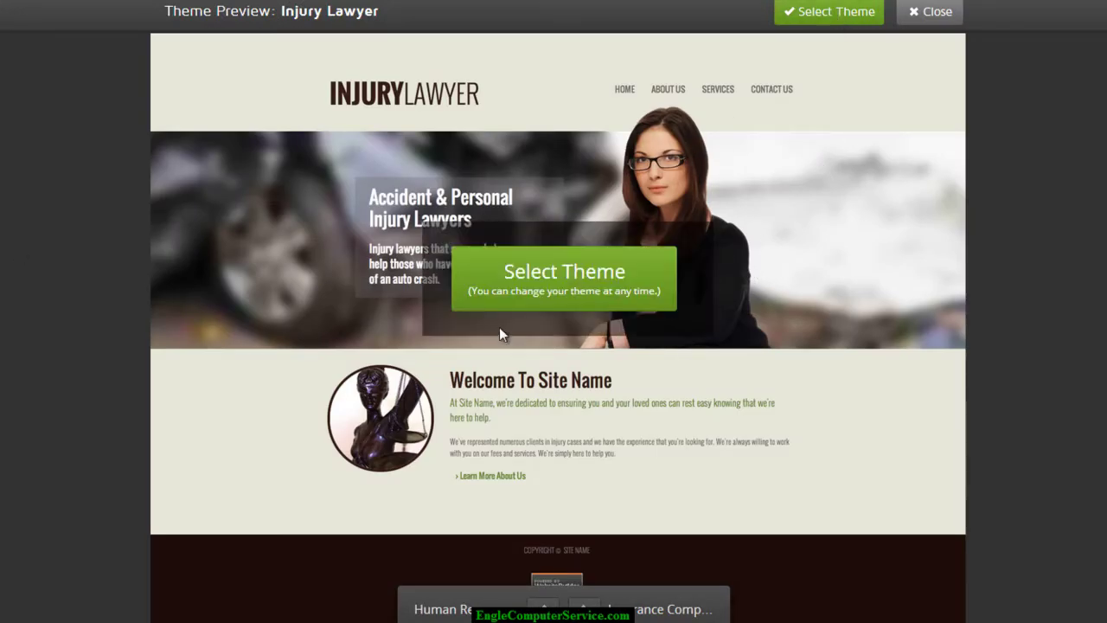
left_click(552, 275)
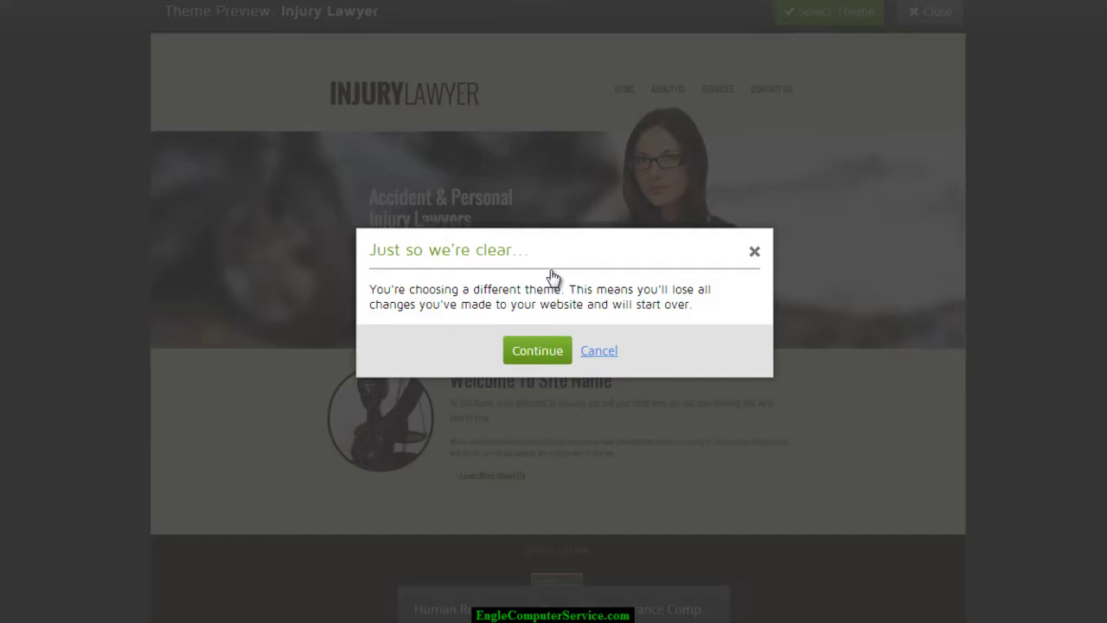
left_click(534, 350)
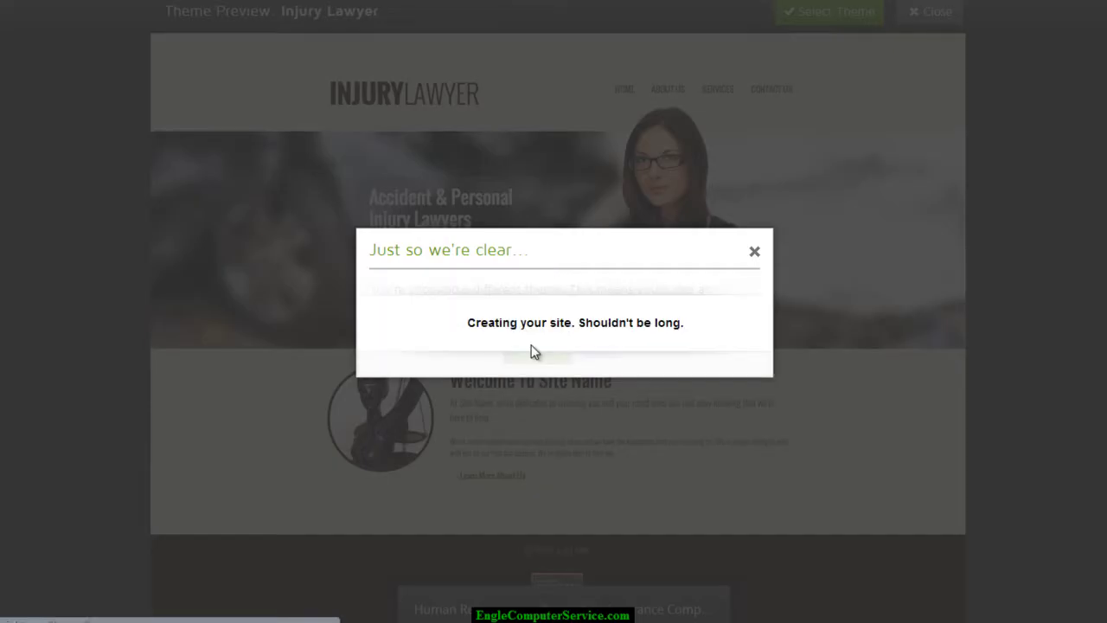
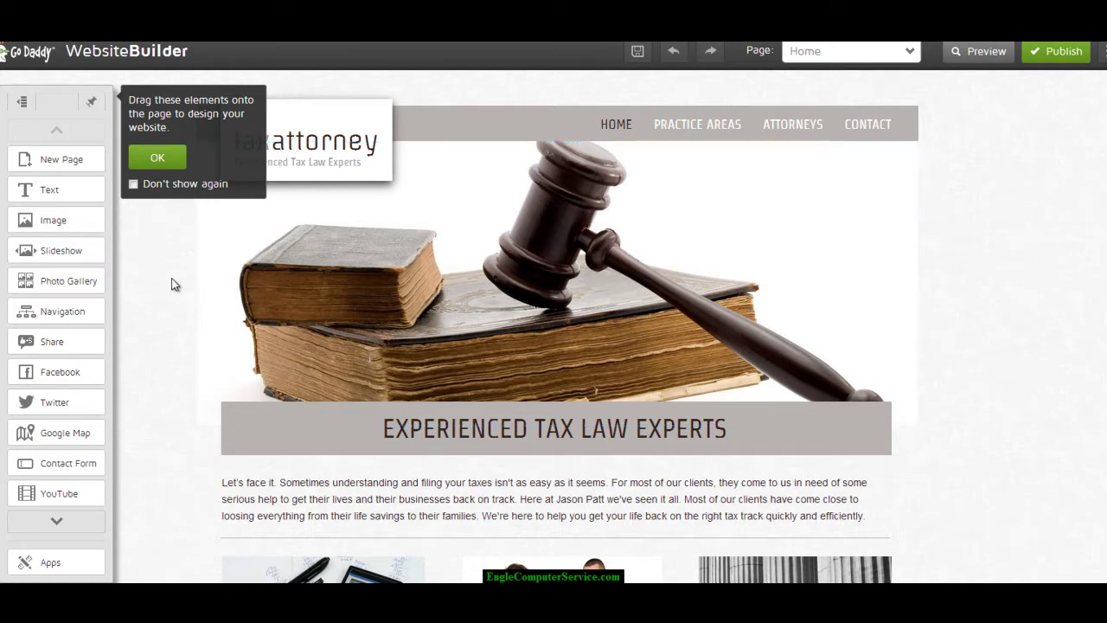
Step: Look over the home page in the site editor and dismiss the tip about adding page elements
scroll(60, 233, "down", 1)
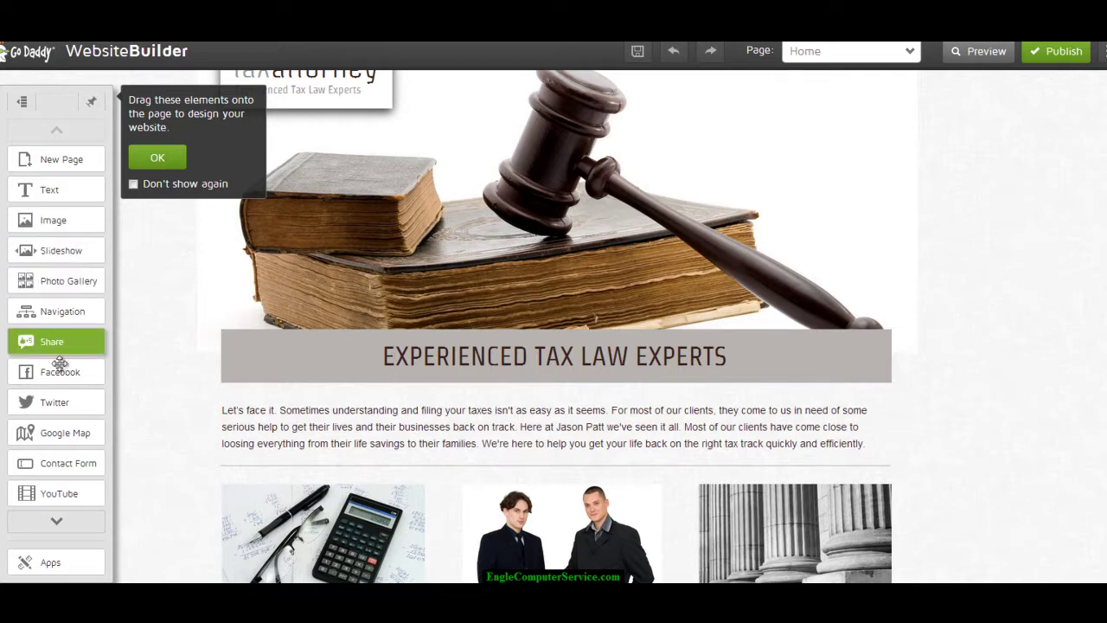
left_click(158, 157)
scroll(173, 258, "up", 1)
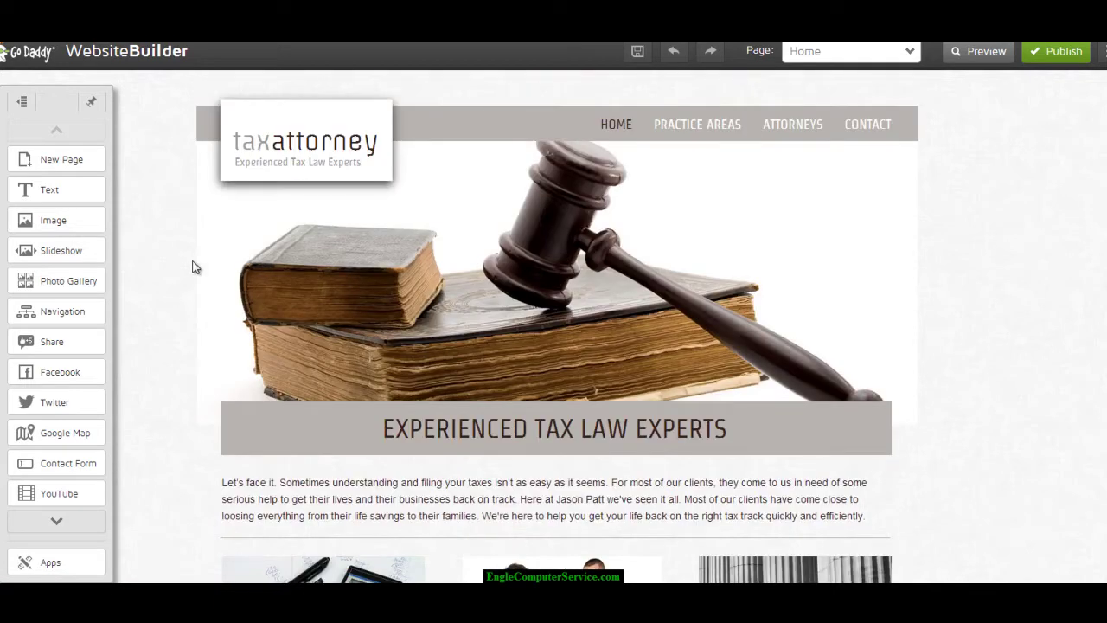
Step: Start changing the gavel header image on the home page and browse the free images on offer
left_click(521, 245)
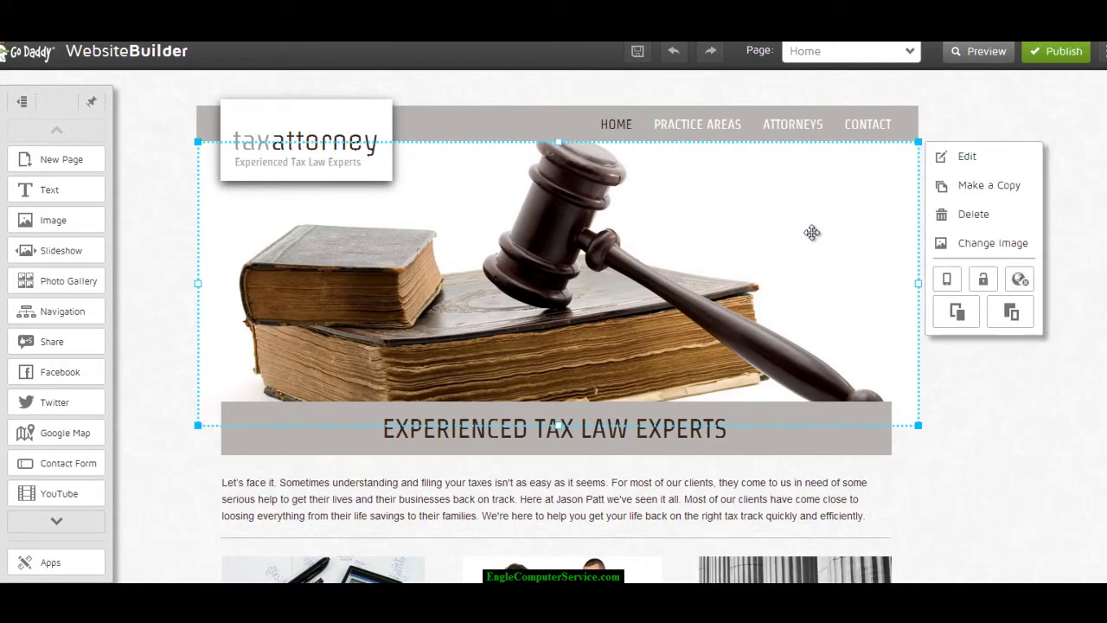
left_click(981, 249)
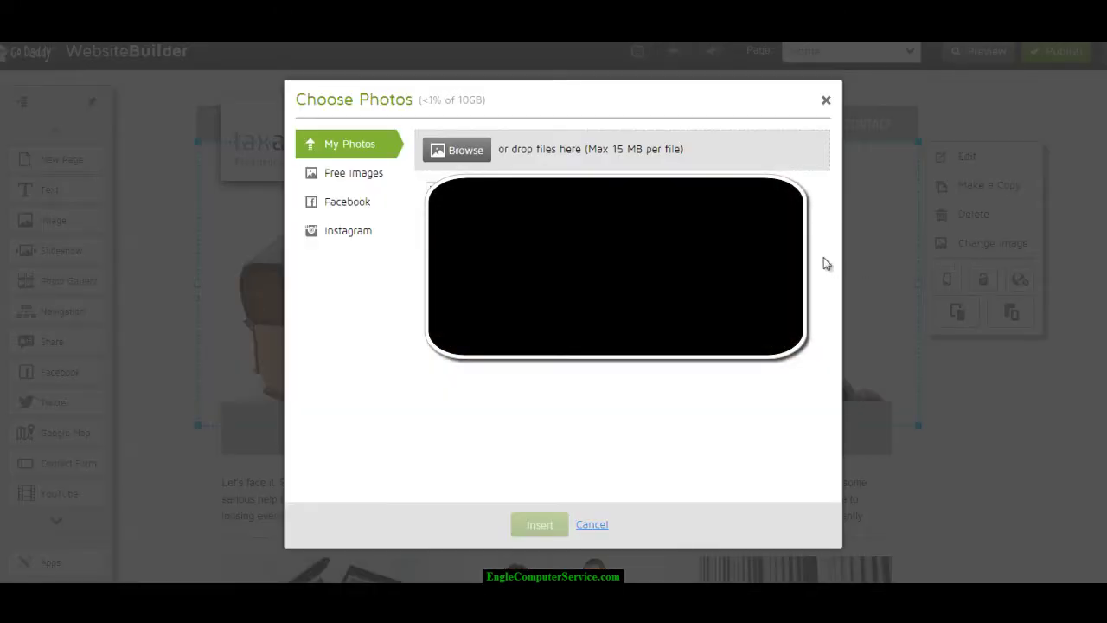
left_click(353, 182)
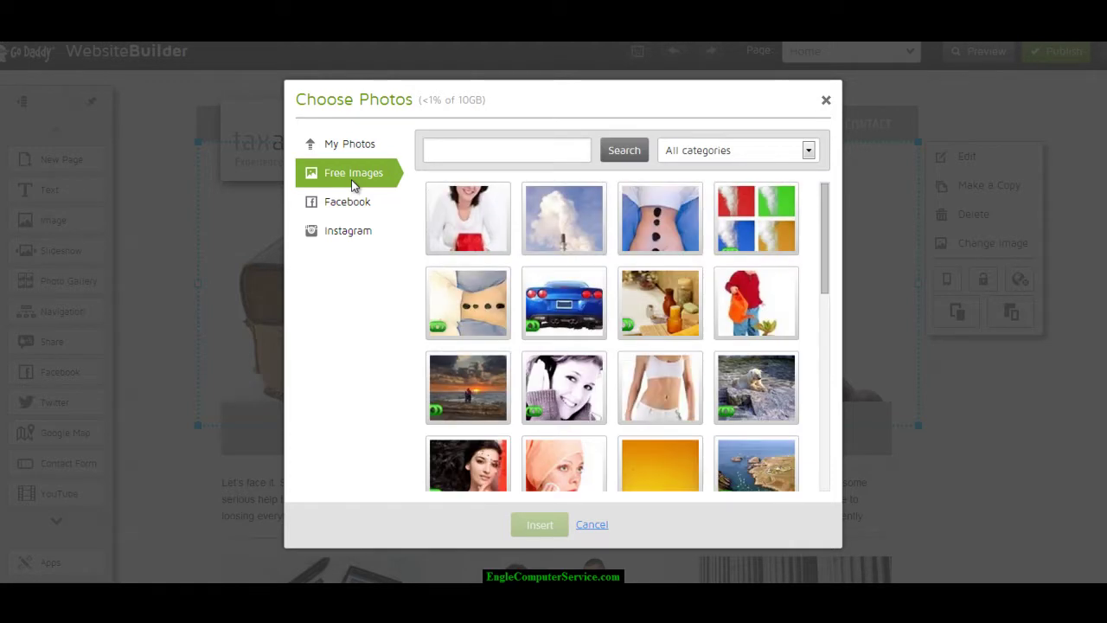
left_click(650, 389)
scroll(651, 388, "down", 3)
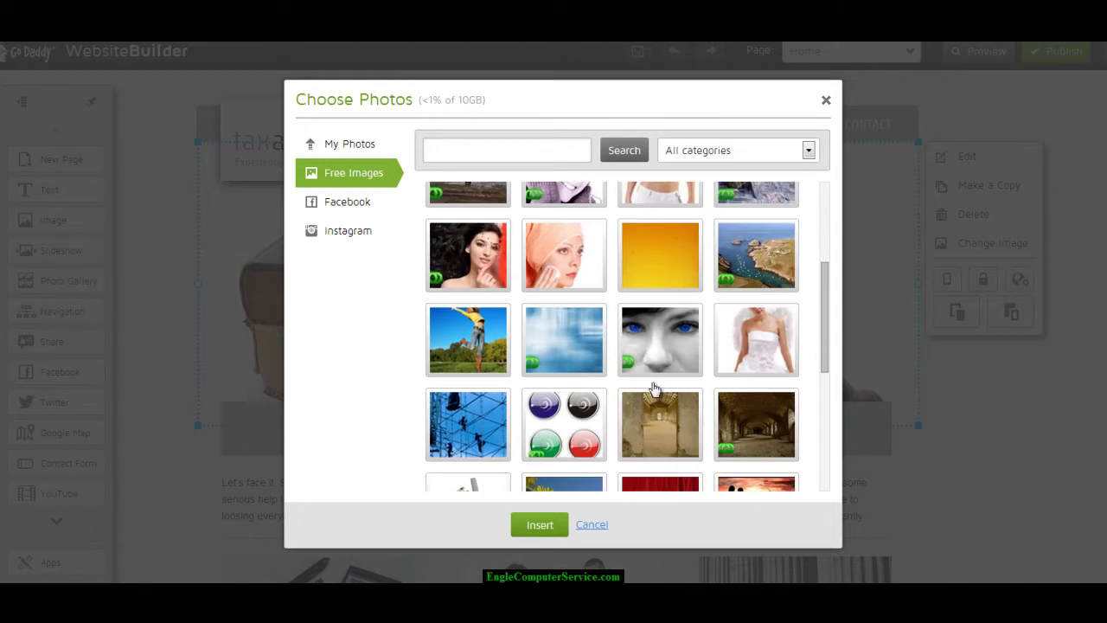
scroll(659, 357, "down", 1)
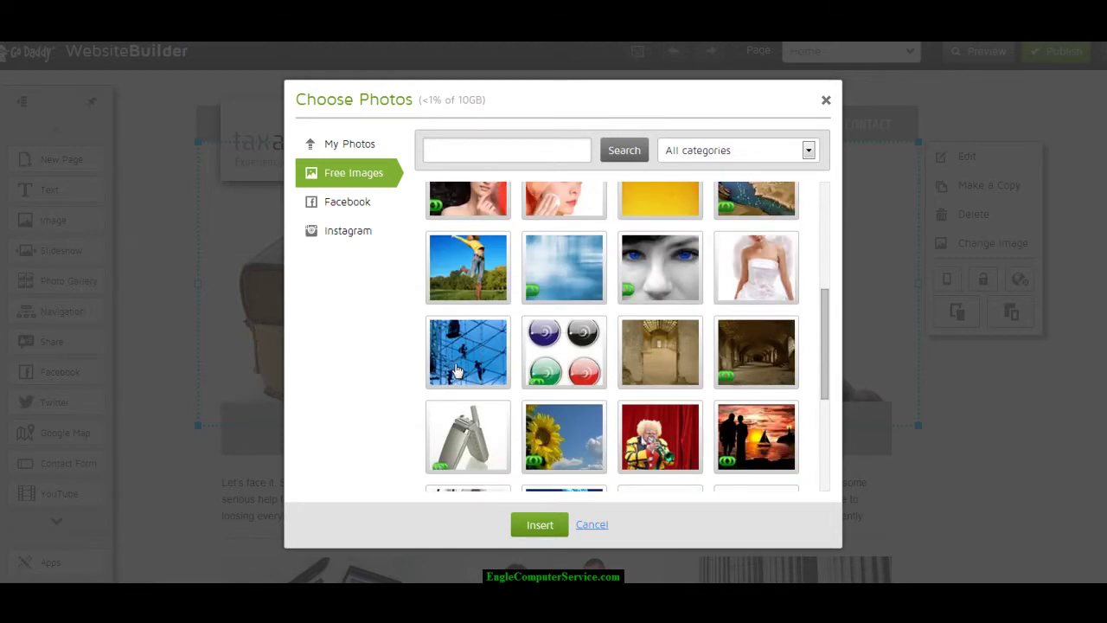
scroll(473, 430, "down", 1)
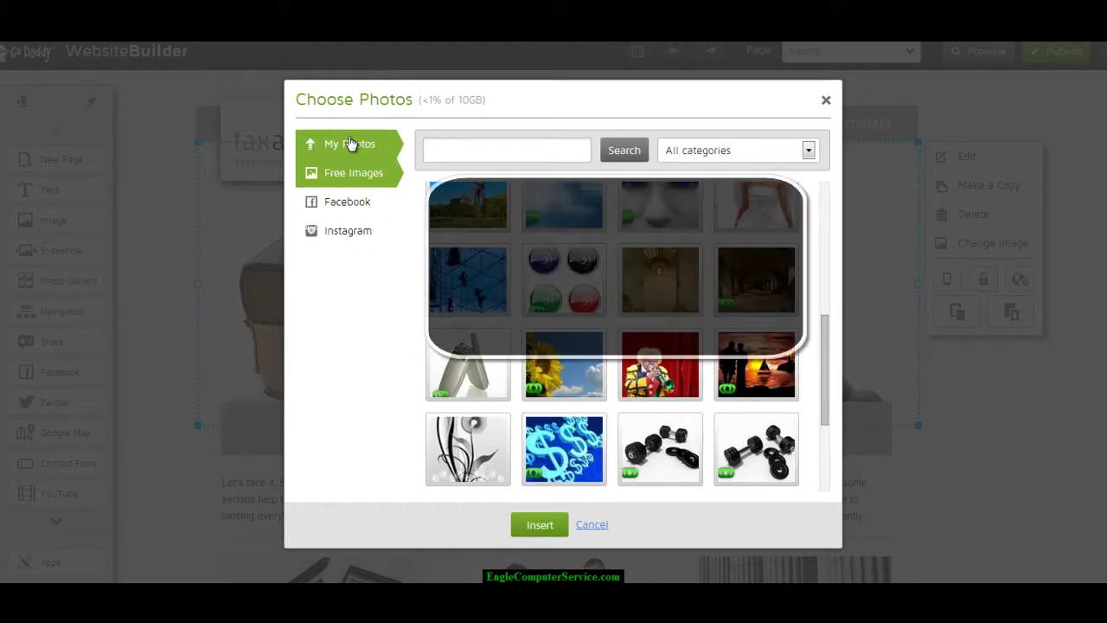
Step: Check the My Photos, Facebook and Instagram sources for choosing a replacement image
left_click(350, 147)
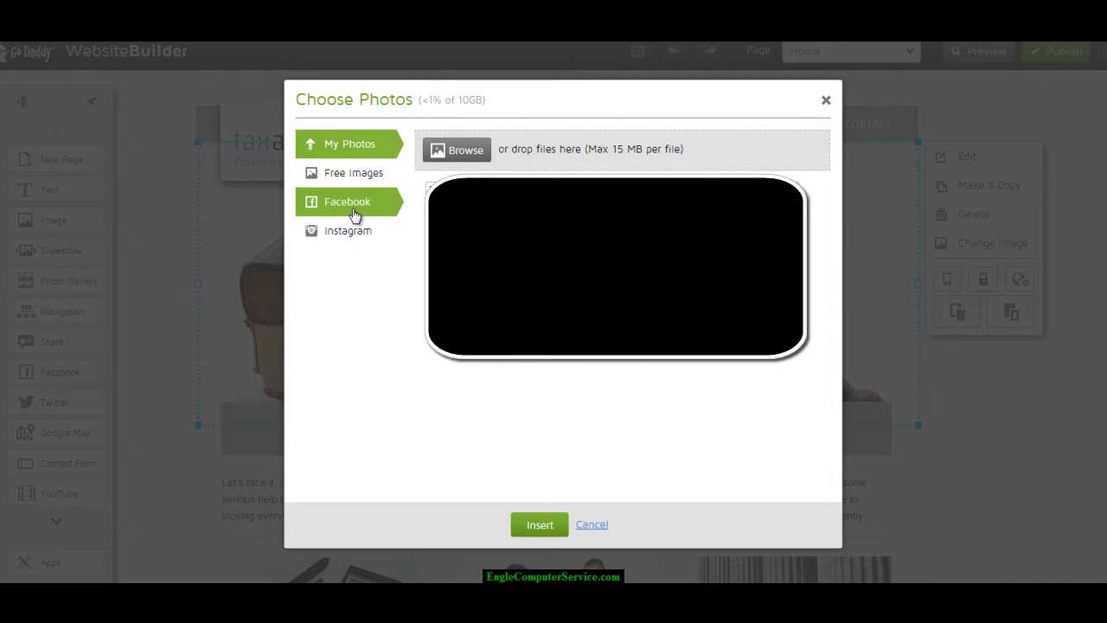
left_click(353, 211)
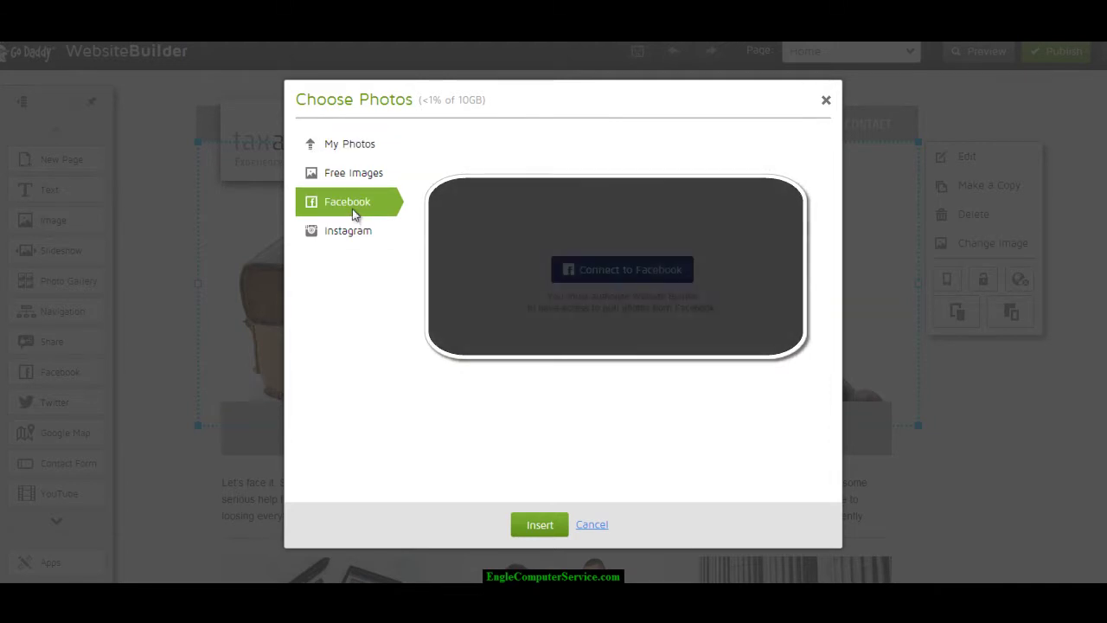
left_click(349, 230)
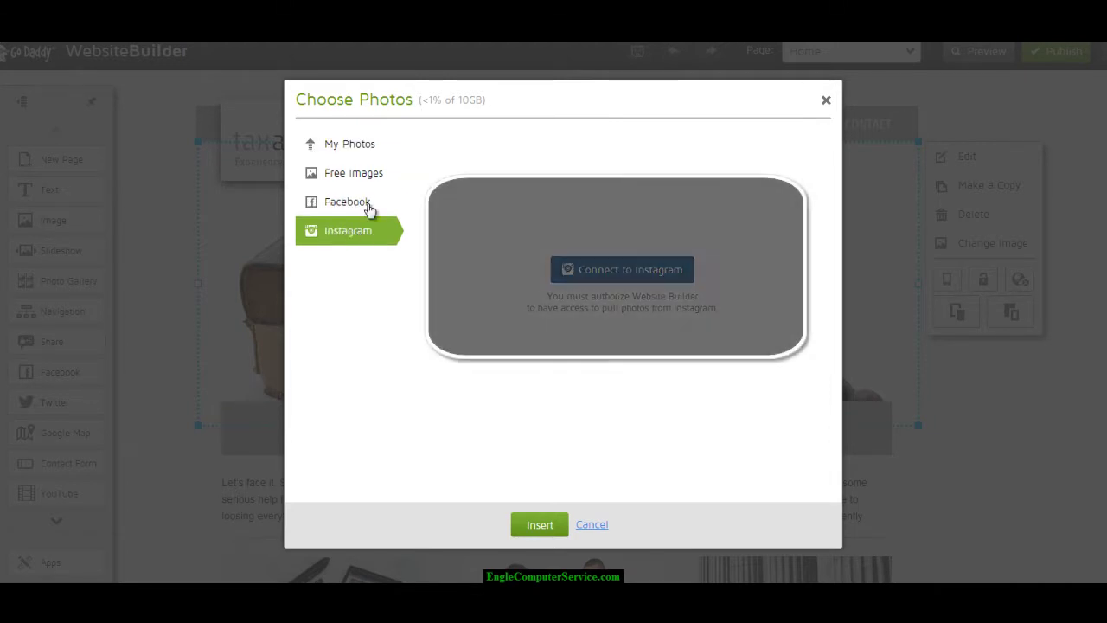
left_click(357, 145)
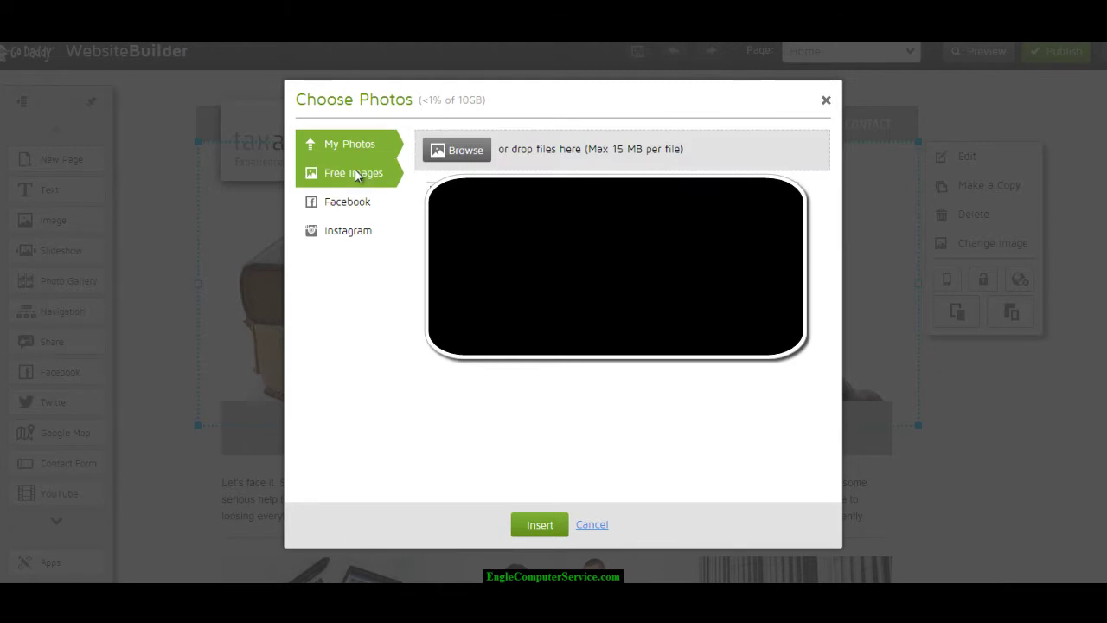
Step: Replace the header image with the free picture of the blue car's rear end
left_click(355, 168)
left_click(573, 308)
left_click(550, 531)
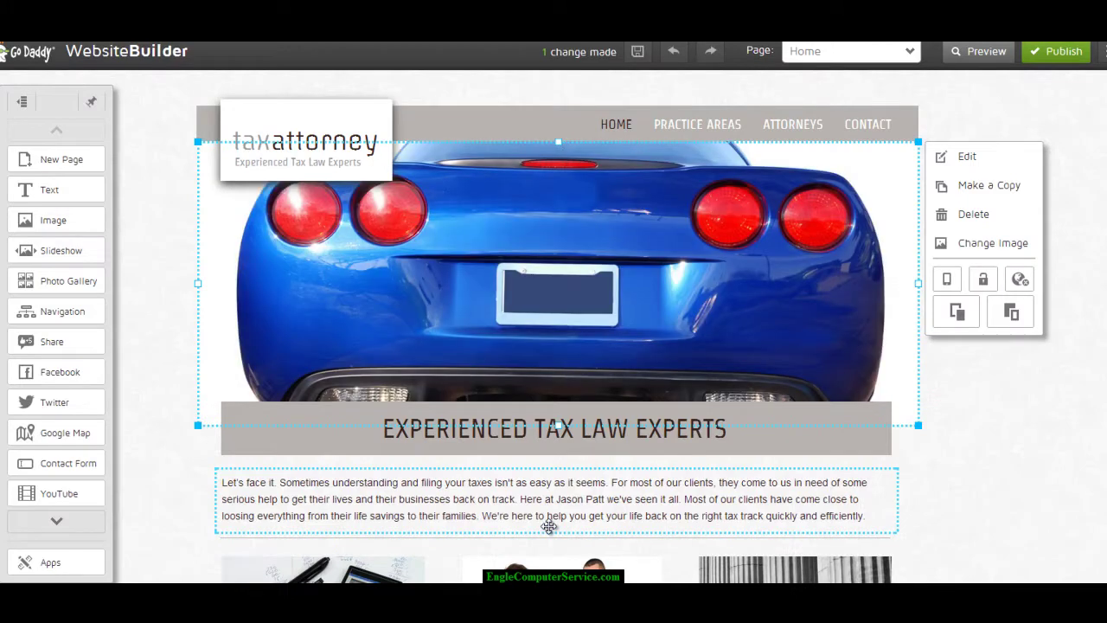
left_click(169, 240)
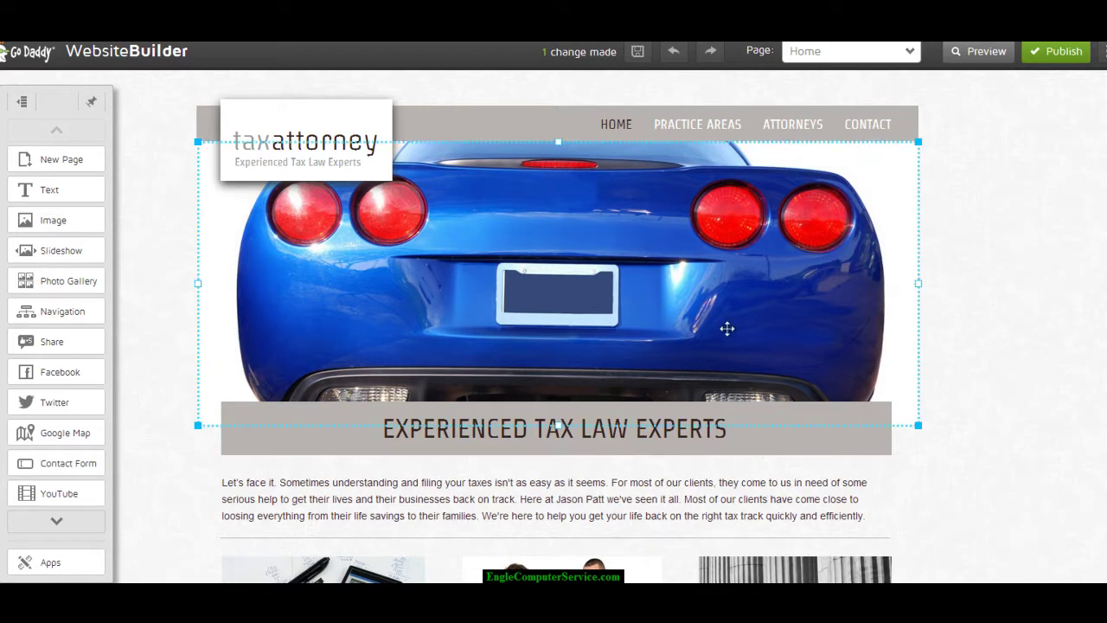
left_click(919, 265)
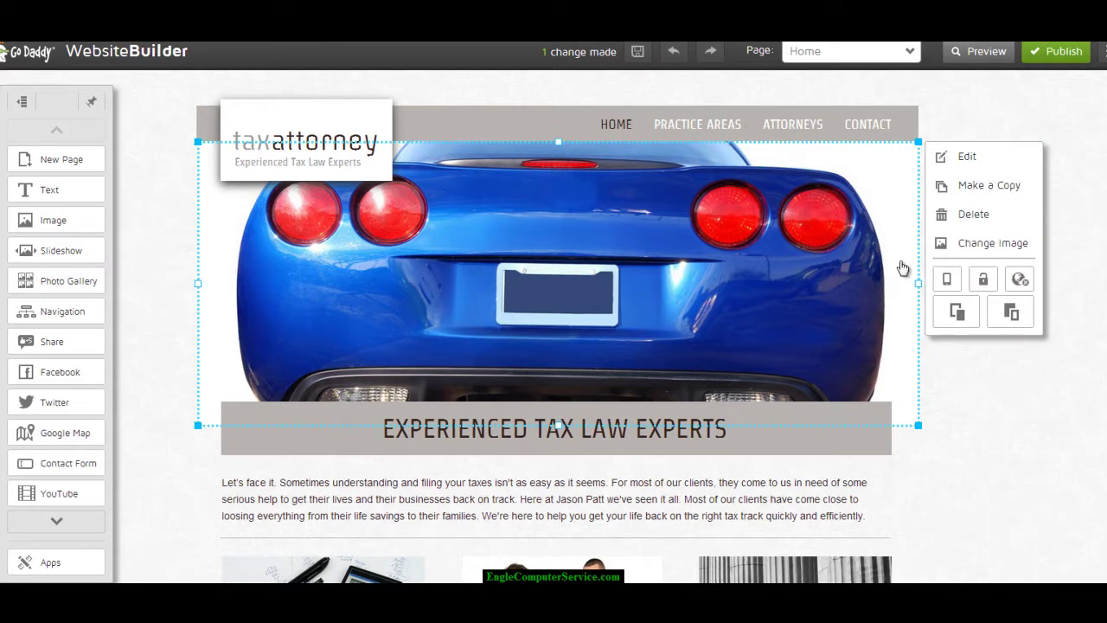
left_click(1036, 424)
scroll(1034, 422, "down", 4)
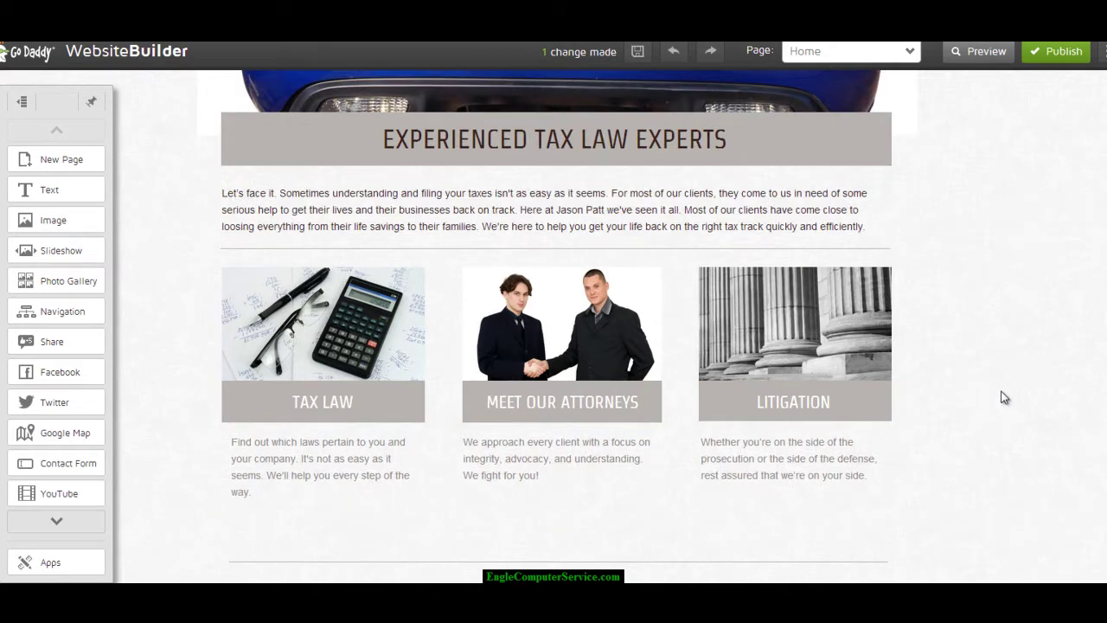
Step: Lock the blue car header image in place on the home page
scroll(1004, 397, "up", 4)
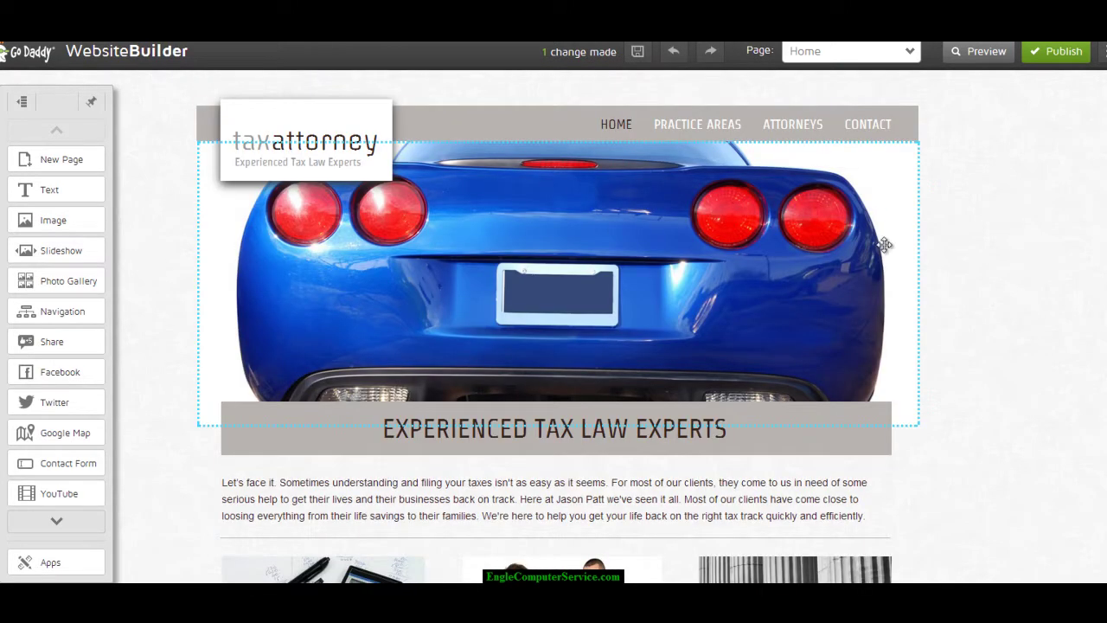
left_click(884, 244)
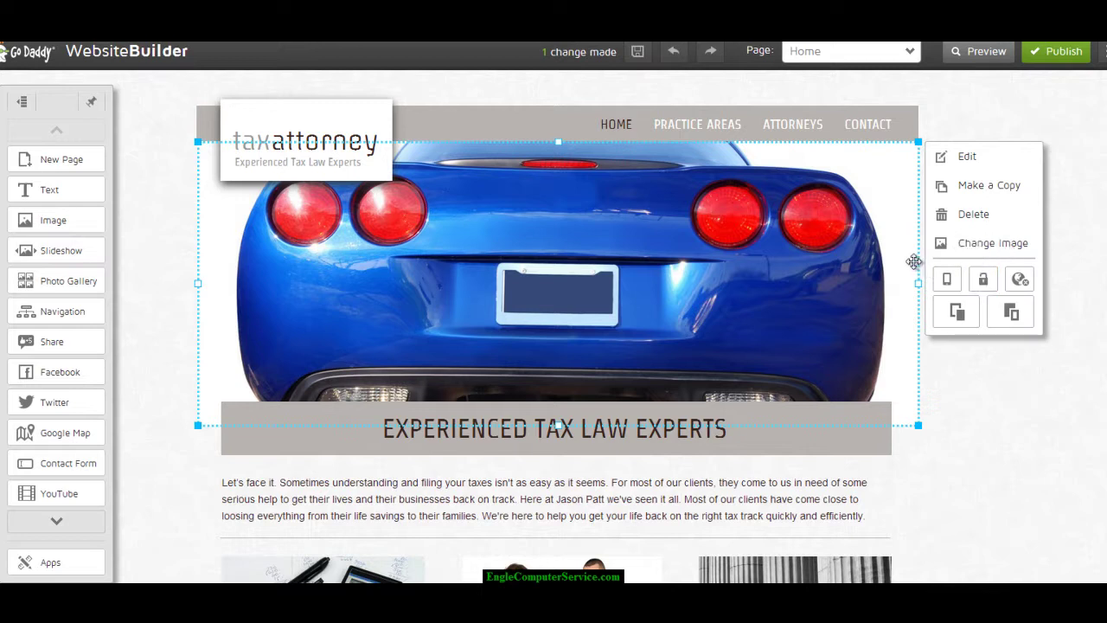
left_click(984, 279)
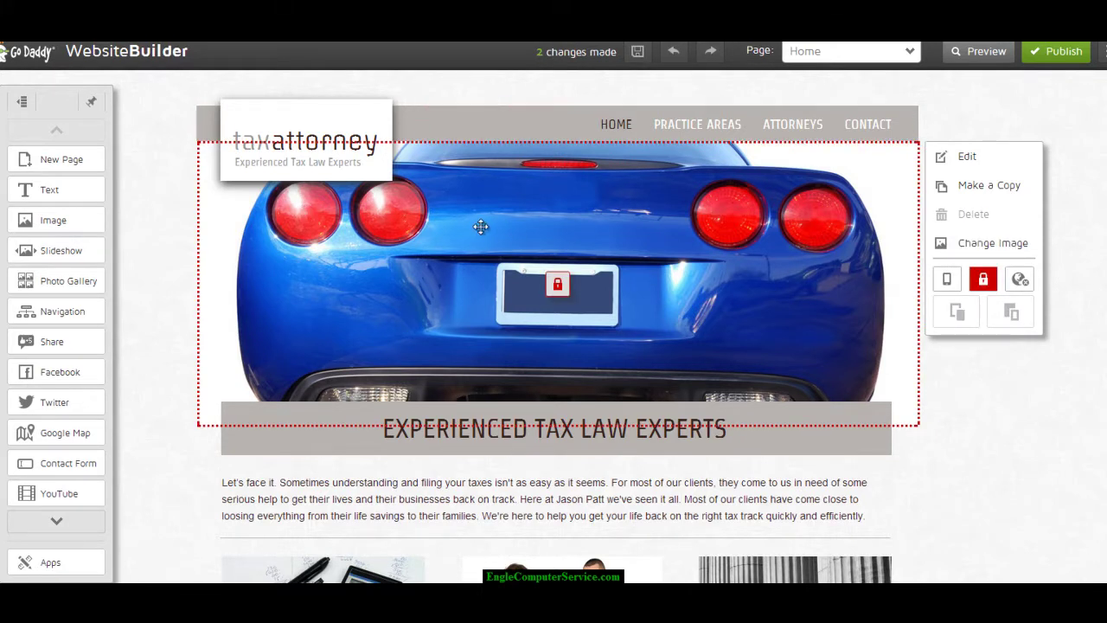
Step: Replace the "taxattorney" logo text with "Web Design"
left_click(303, 142)
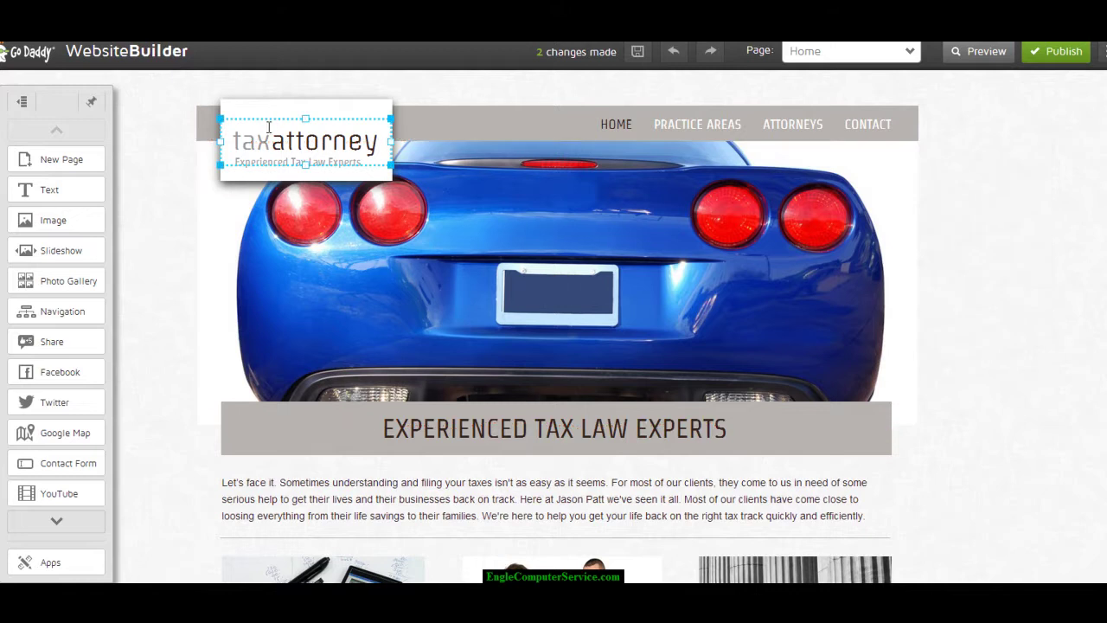
left_click_drag(378, 141, 222, 141)
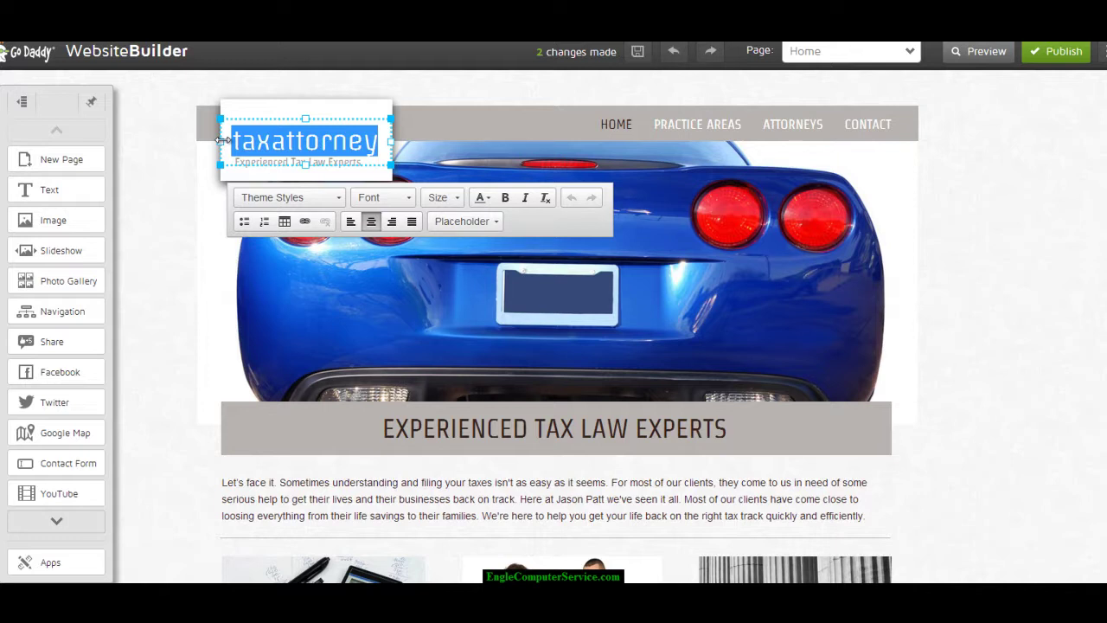
type("Building")
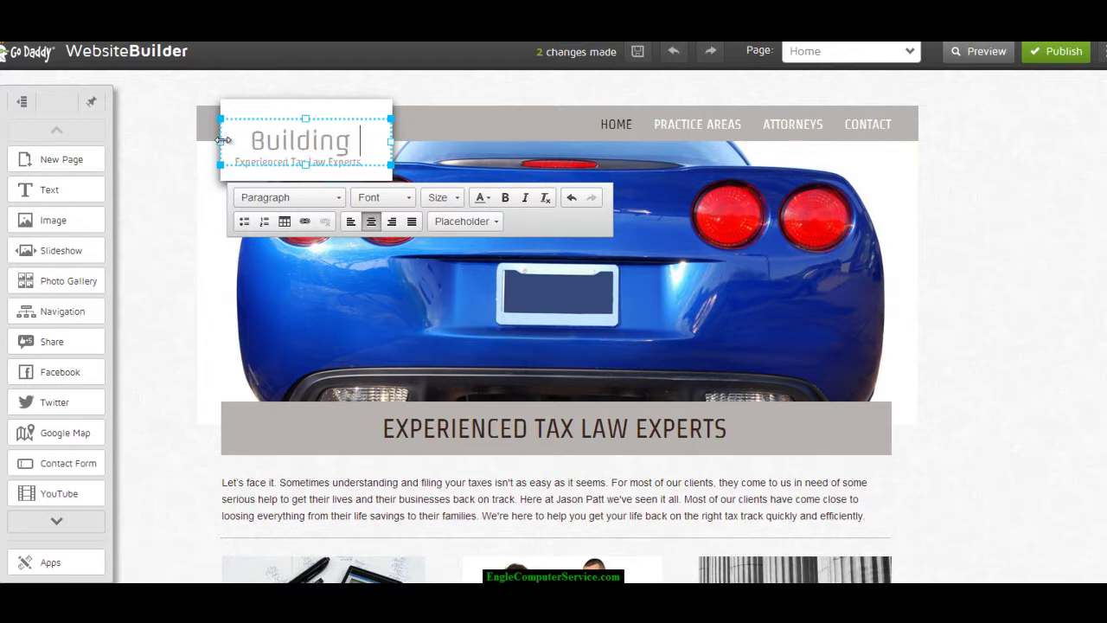
key("BackSpace")
key("BackSpace")
key("BackSpace")
key("BackSpace")
key("BackSpace")
key("BackSpace")
key("BackSpace")
key("BackSpace")
key("BackSpace")
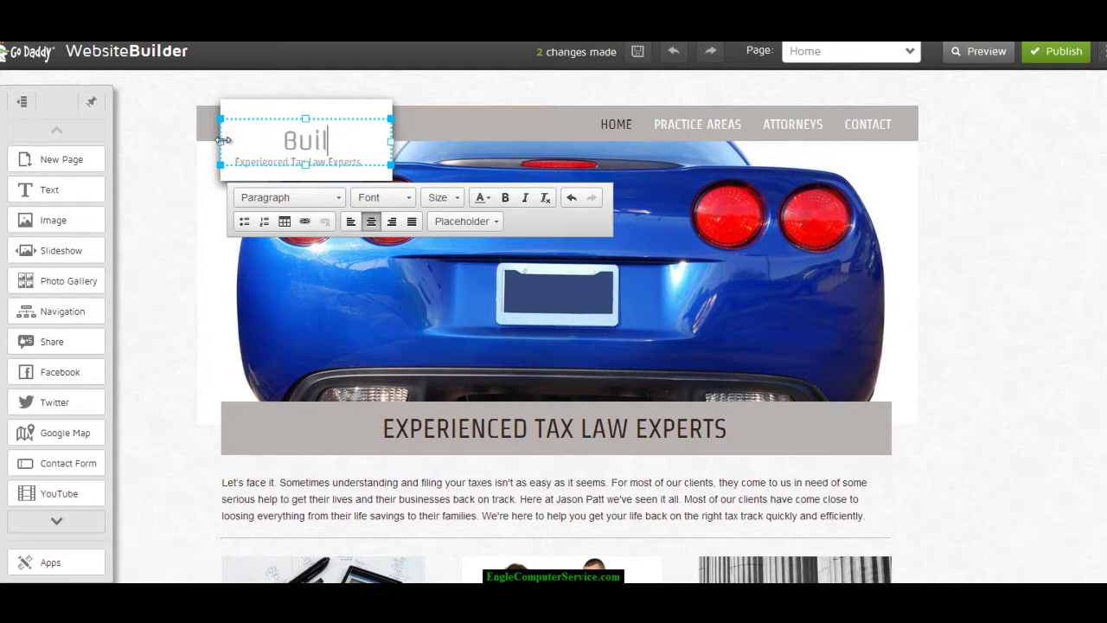
type("We")
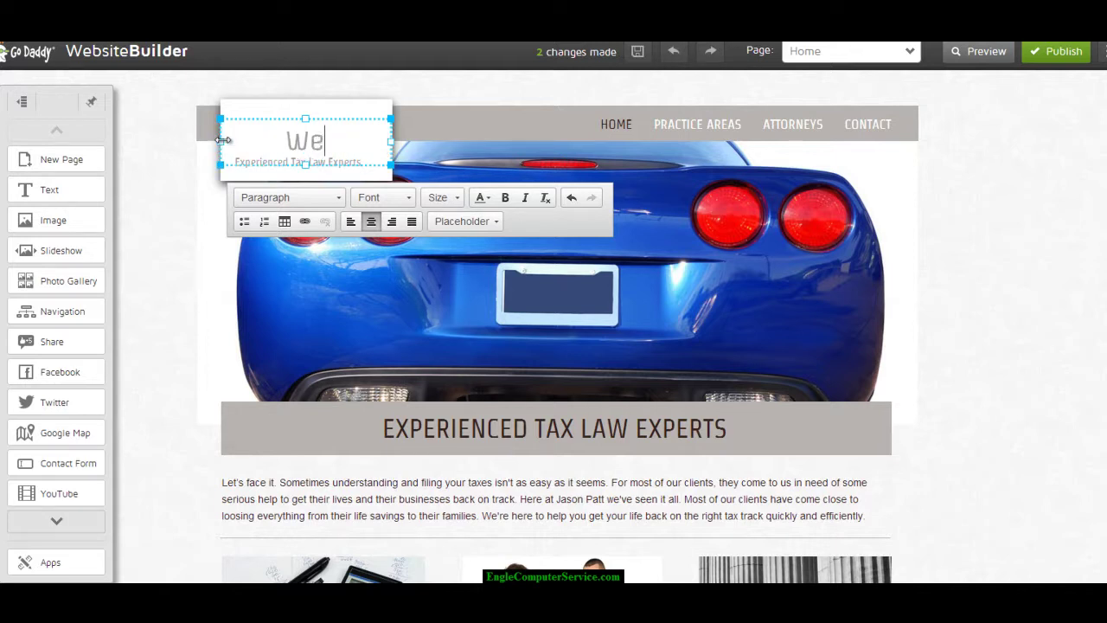
type("b Design")
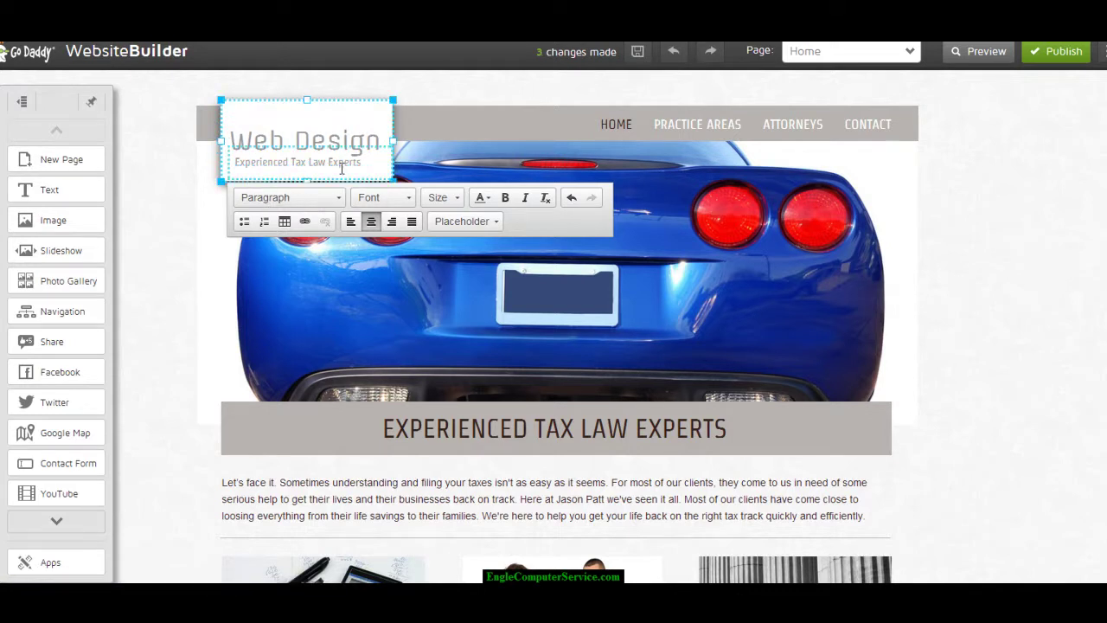
Step: Change "Tax Law" in the tagline under the logo so it reads "Experienced Web Site Experts"
left_click(372, 164)
left_click_drag(371, 165, 292, 166)
left_click(294, 164)
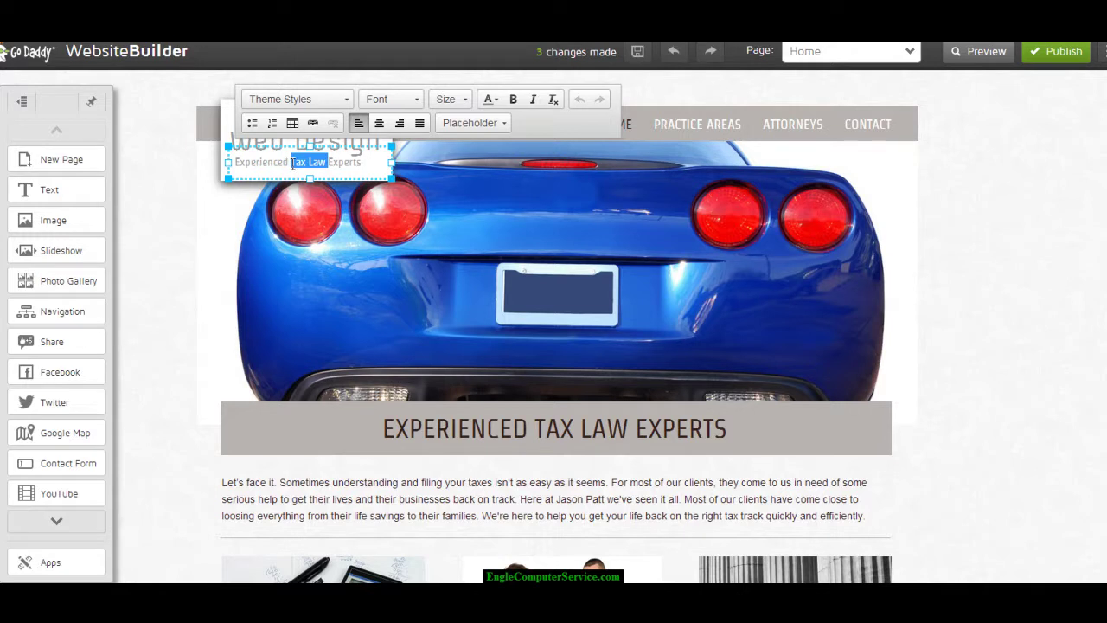
type("Web")
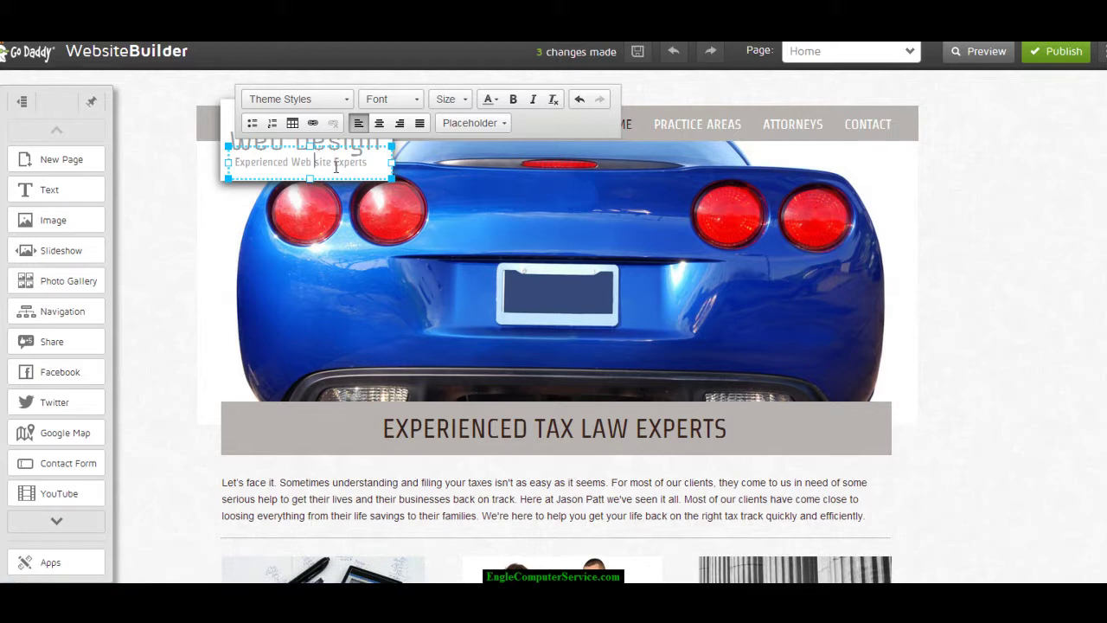
key("Delete")
type("S")
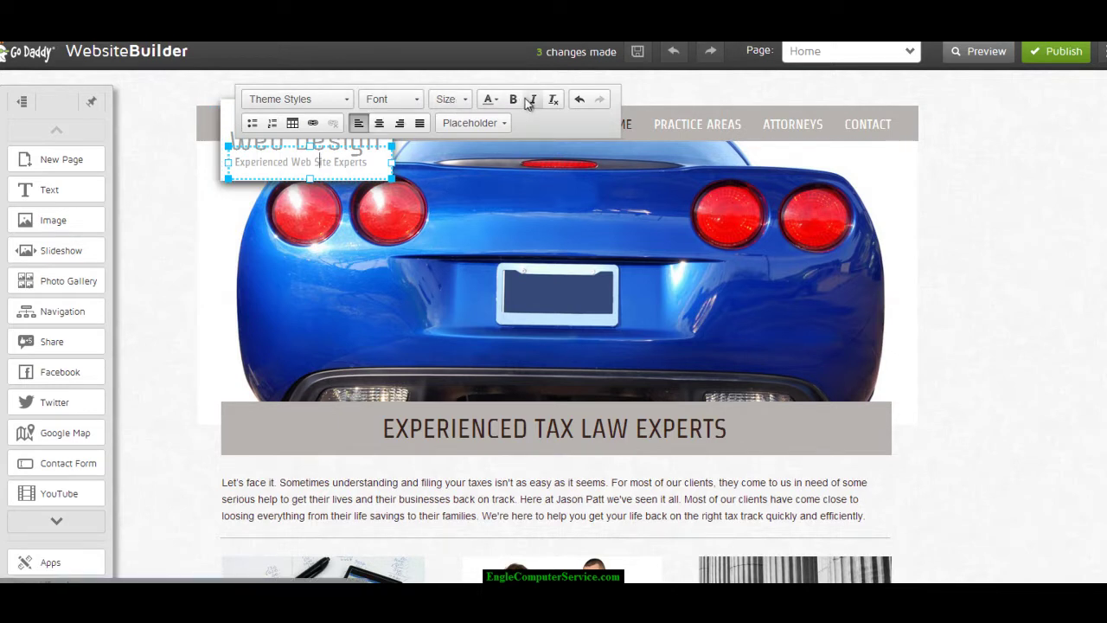
Step: Check the font and text colour choices available for the logo tagline
left_click(401, 102)
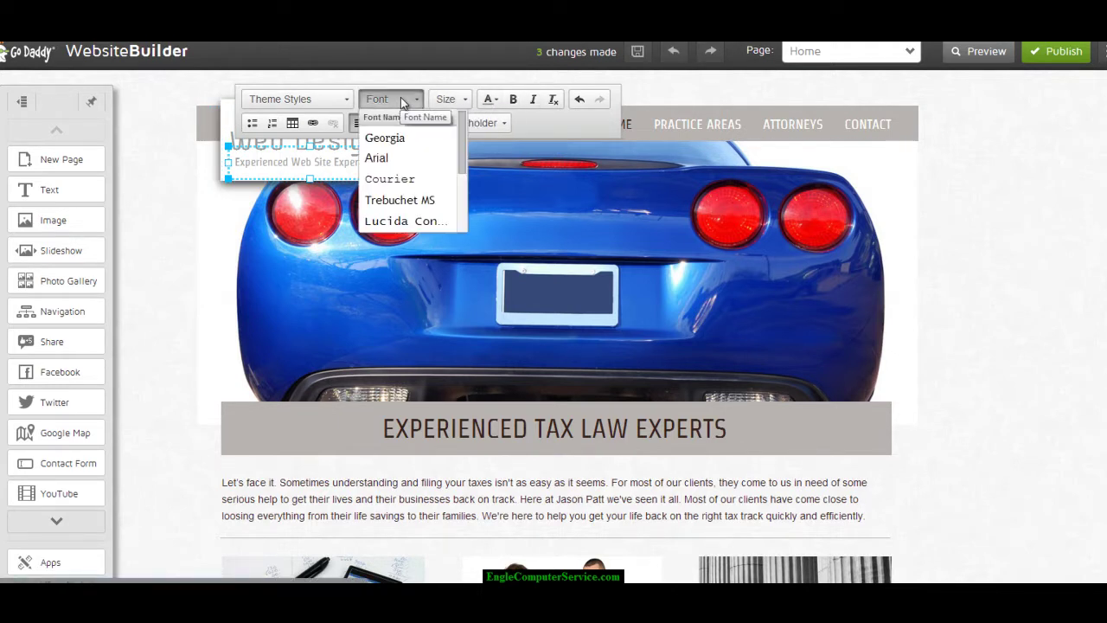
left_click(491, 100)
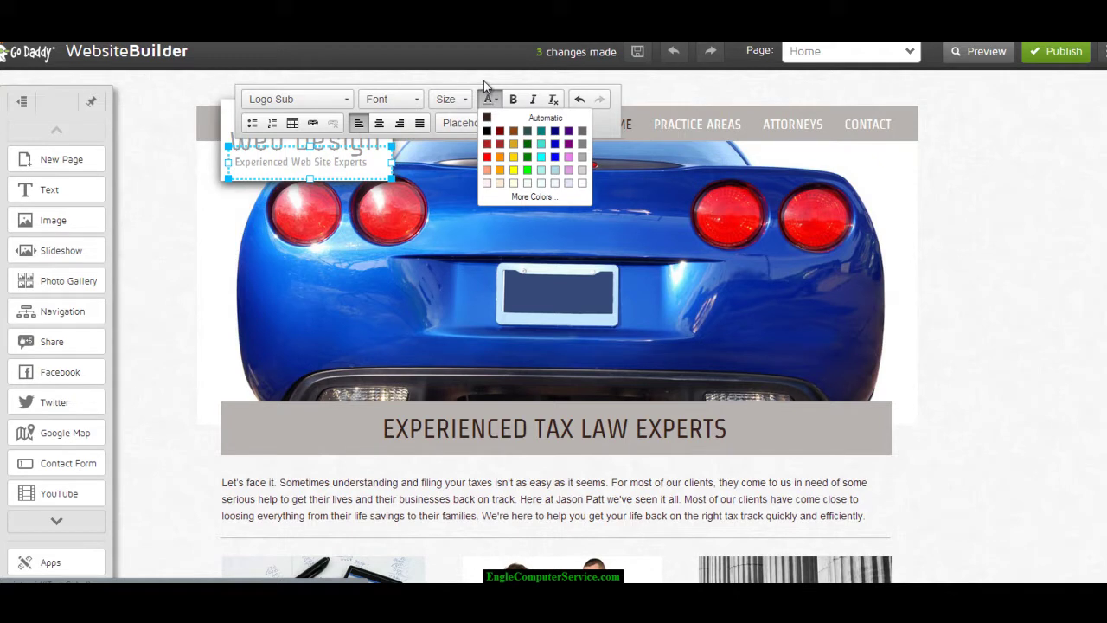
left_click(260, 165)
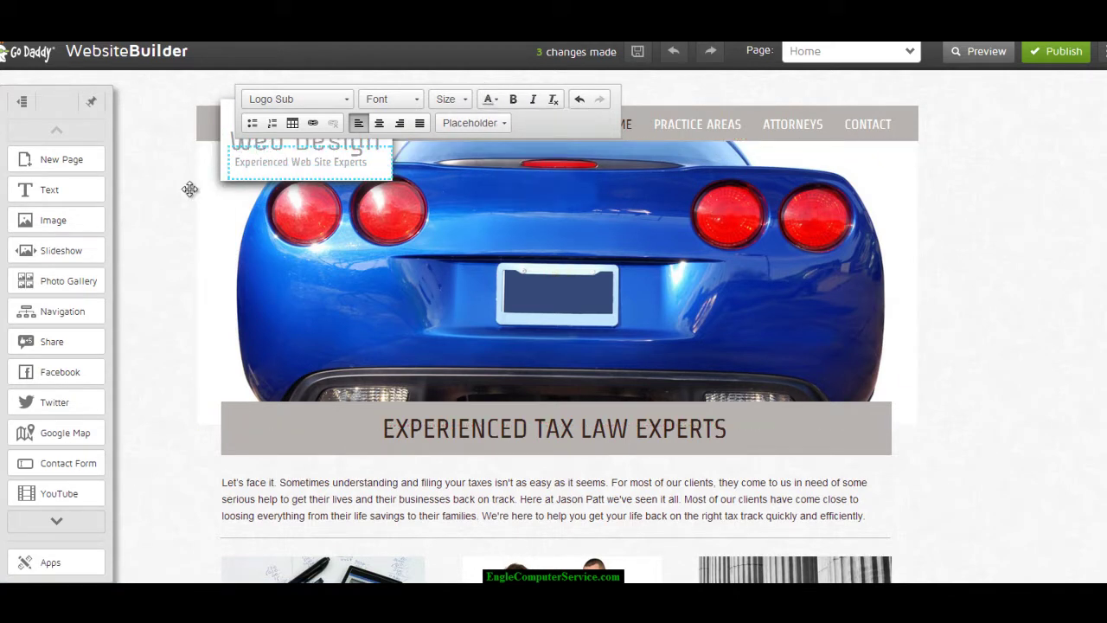
Step: Bring up the Background and Page Settings options for the empty area of the home page
right_click(149, 247)
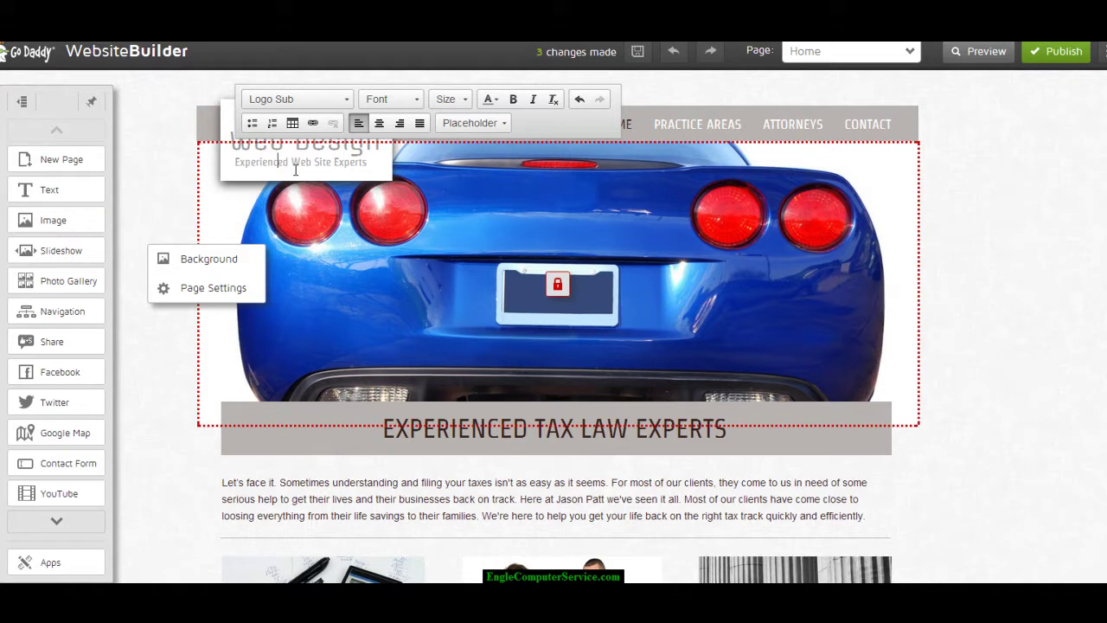
left_click(156, 156)
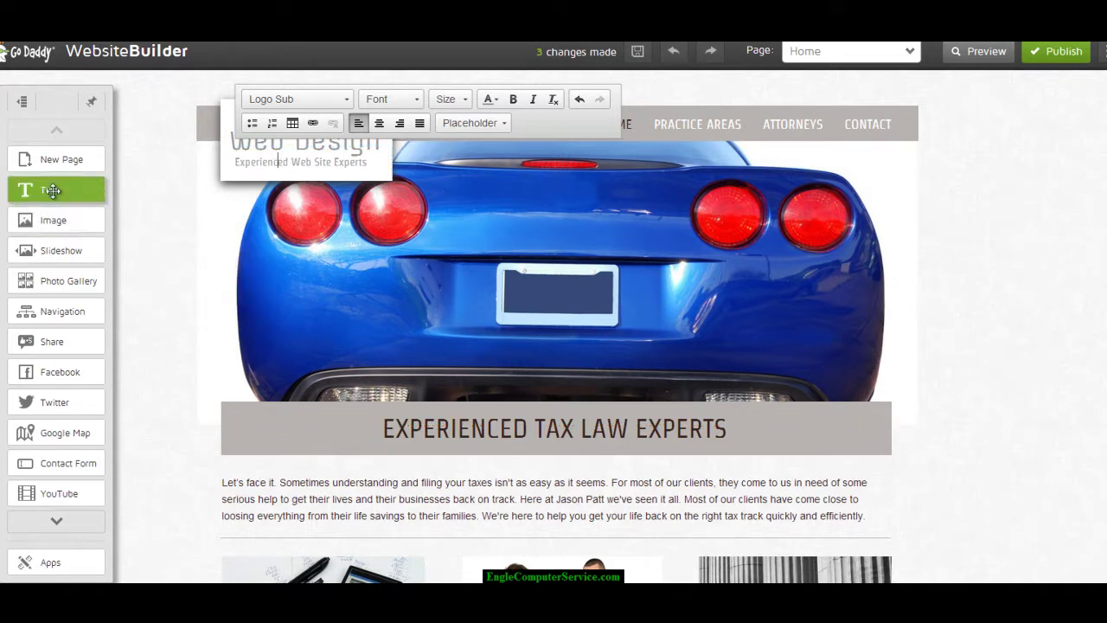
scroll(154, 378, "down", 3)
right_click(155, 378)
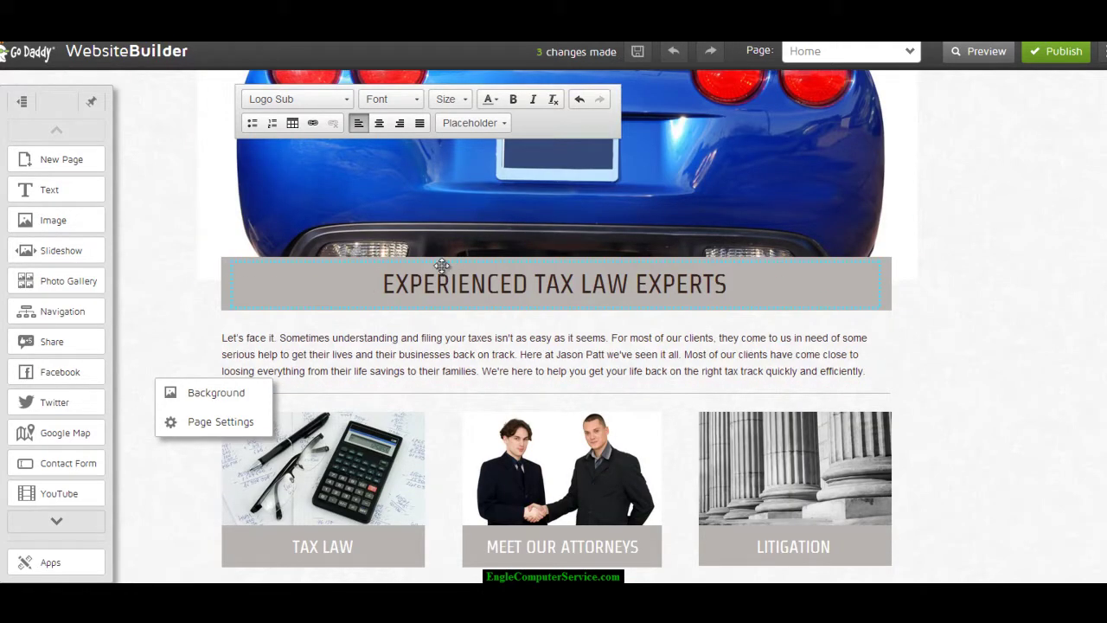
Step: Nudge the "EXPERIENCED TAX LAW EXPERTS" heading slightly down and to the right, and open the intro paragraph below it for editing
mouse_move(442, 264)
left_mouse_down()
mouse_move(438, 307)
mouse_move(370, 346)
mouse_move(354, 272)
mouse_move(451, 275)
mouse_move(473, 260)
mouse_move(477, 273)
mouse_move(452, 269)
left_mouse_up()
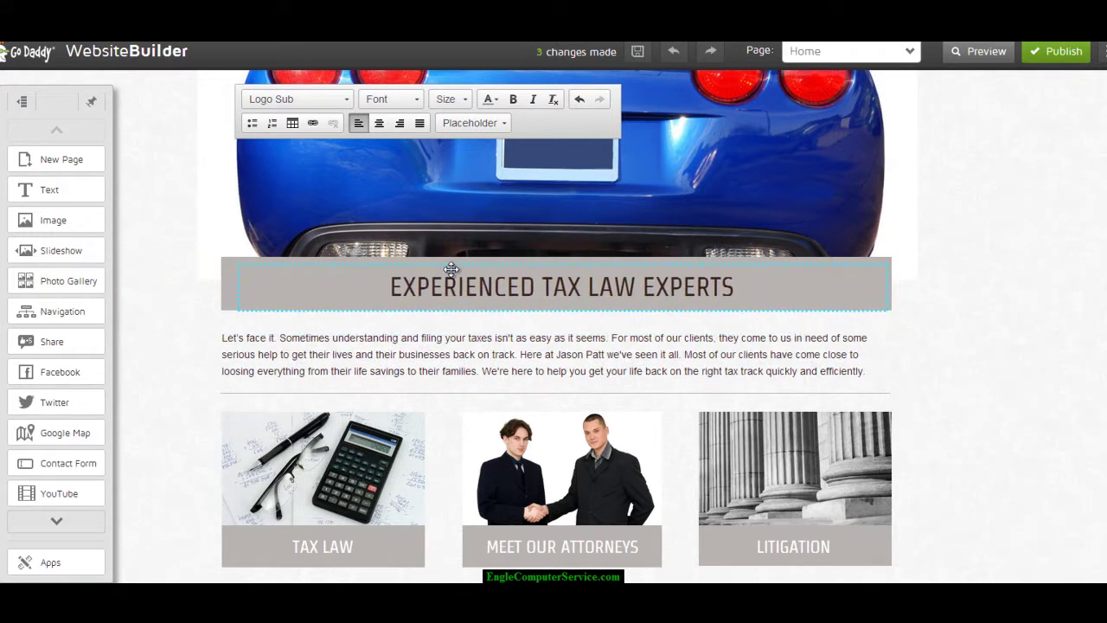
left_click(275, 340)
scroll(611, 243, "down", 2)
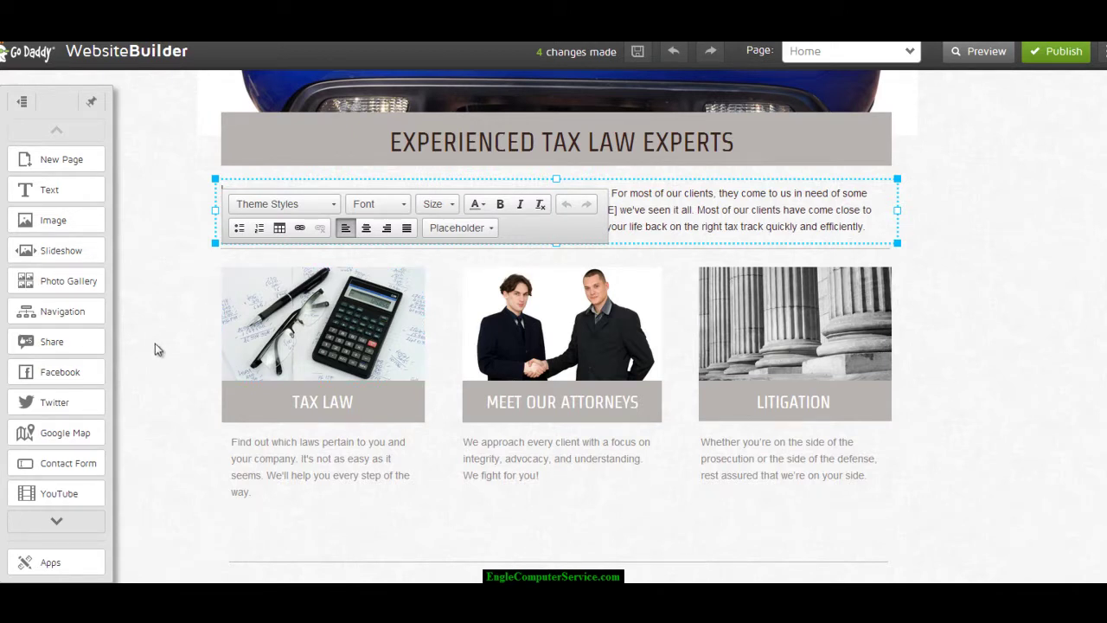
scroll(155, 346, "down", 1)
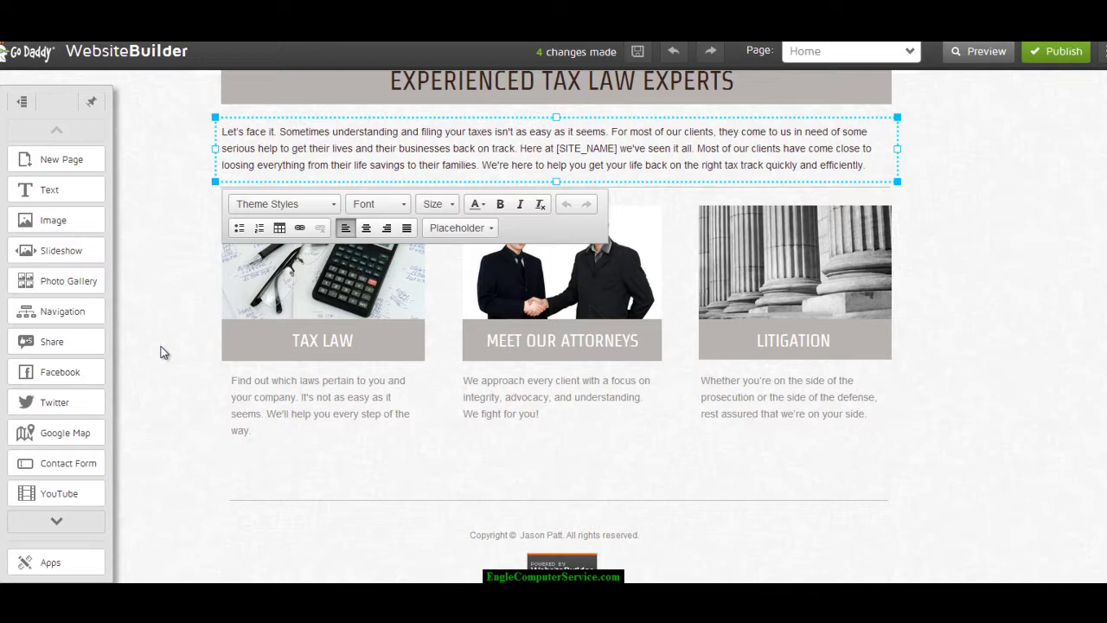
scroll(160, 353, "up", 5)
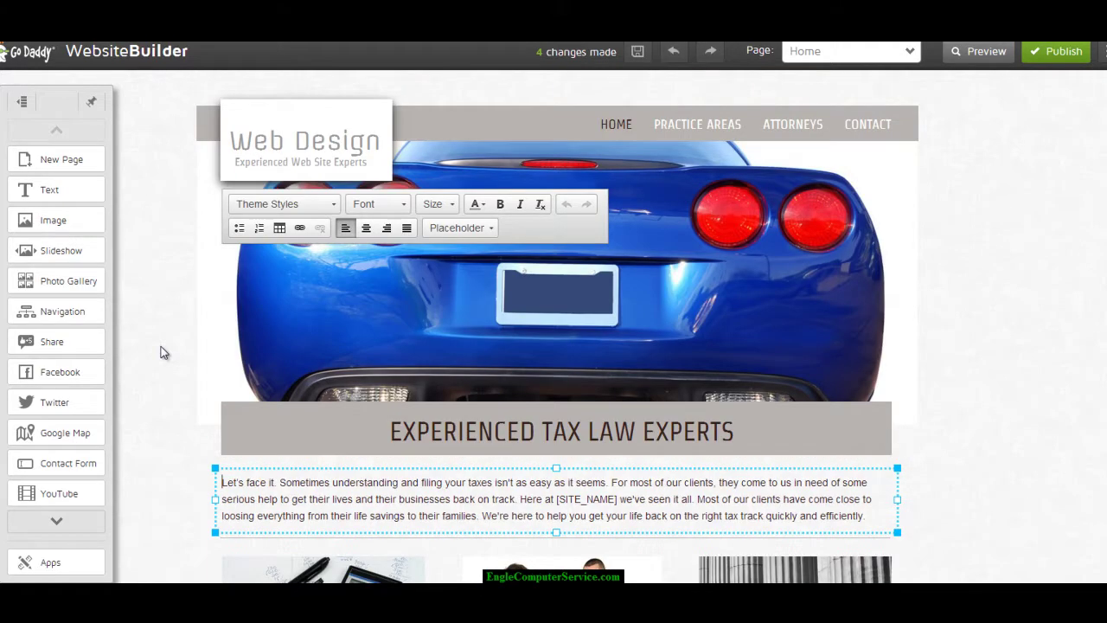
Step: Try rearranging the Practice Areas entry in the site's navigation menu, and cancel the menu editing
left_click(695, 107)
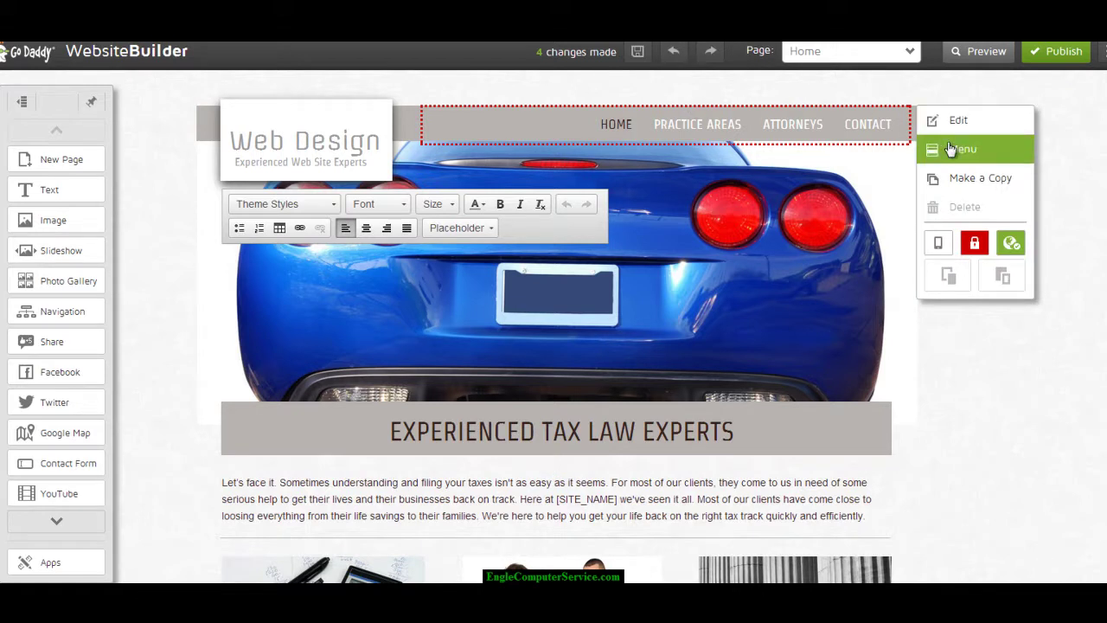
left_click(949, 149)
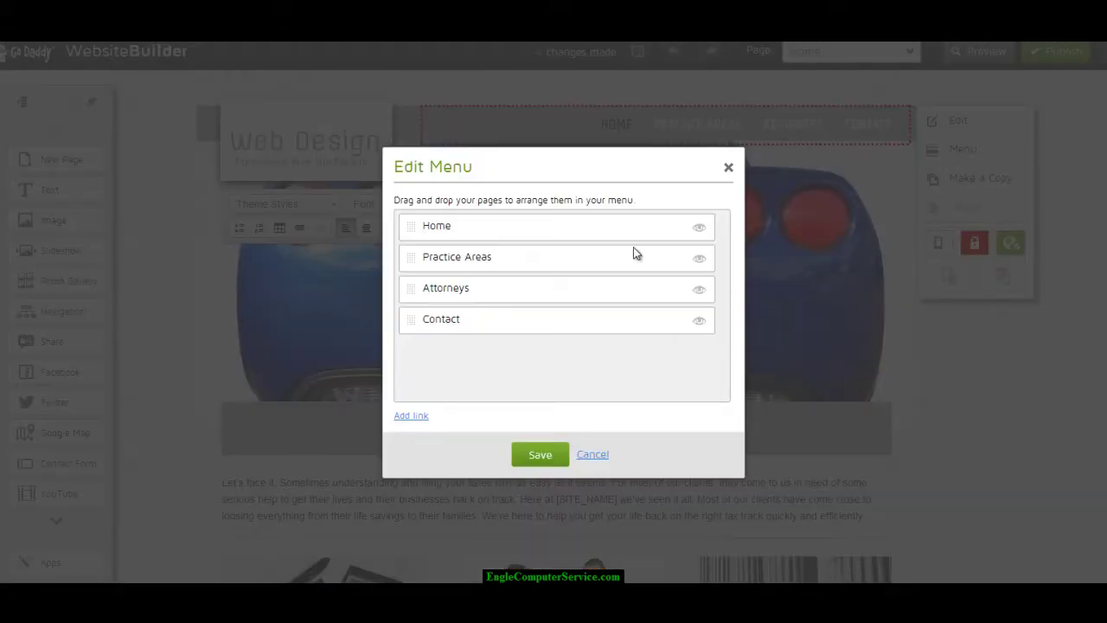
left_click_drag(410, 257, 460, 269)
left_click(593, 455)
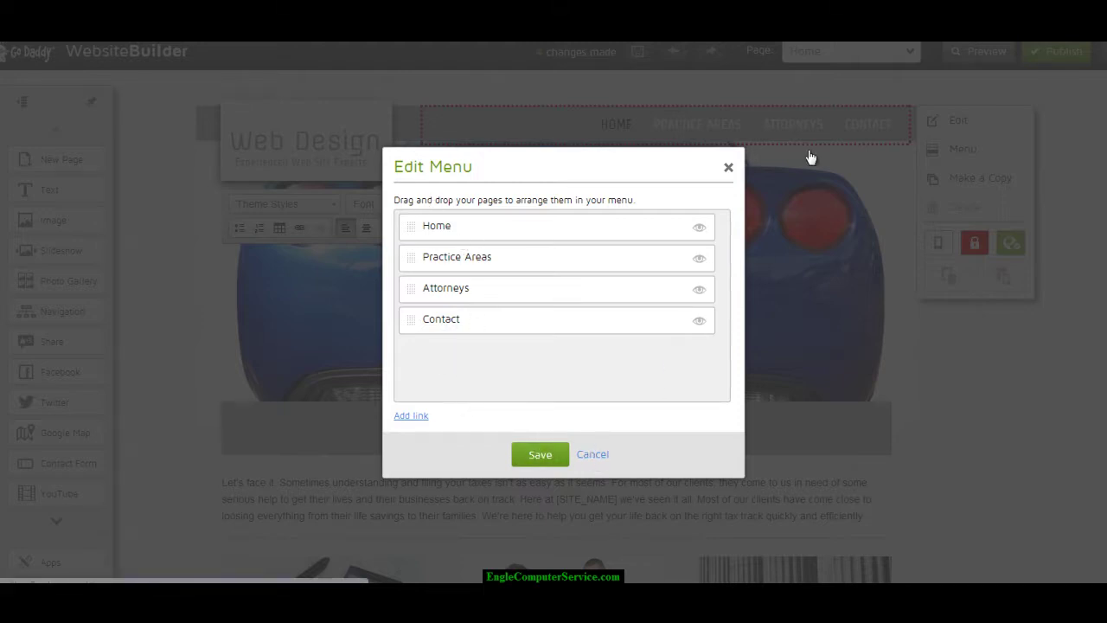
Step: Add a new page named "Services" to the website
left_click(911, 53)
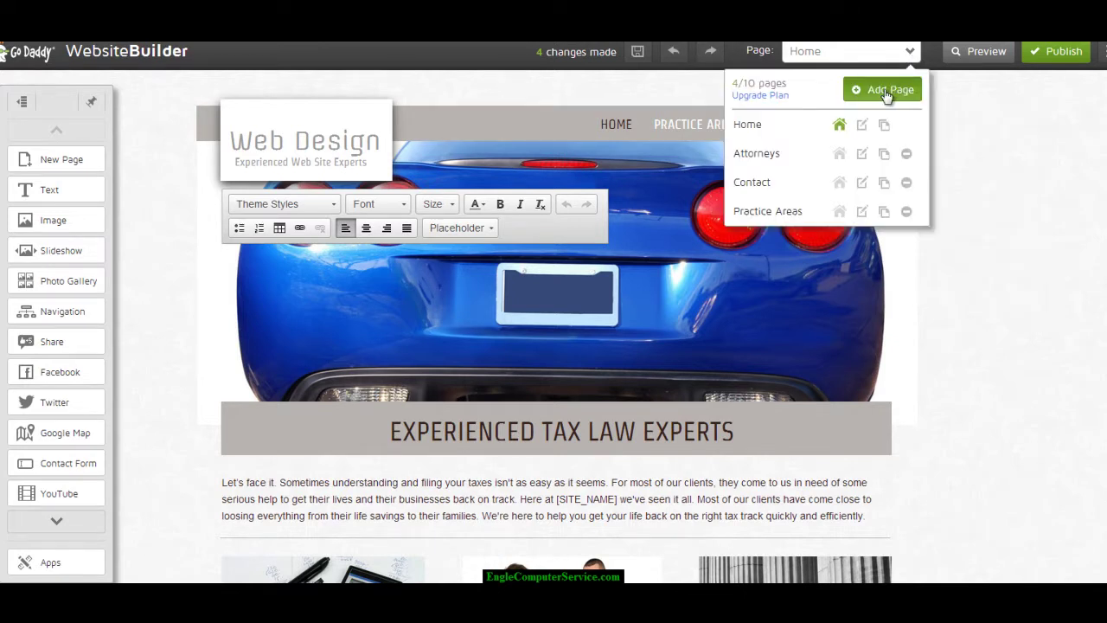
left_click(886, 91)
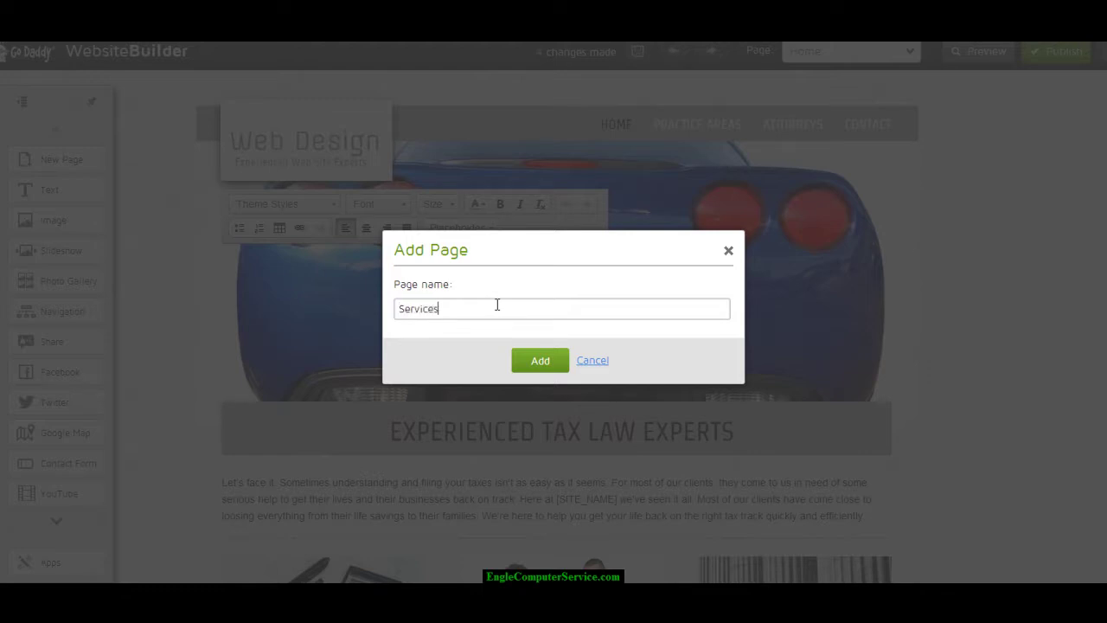
left_click(528, 367)
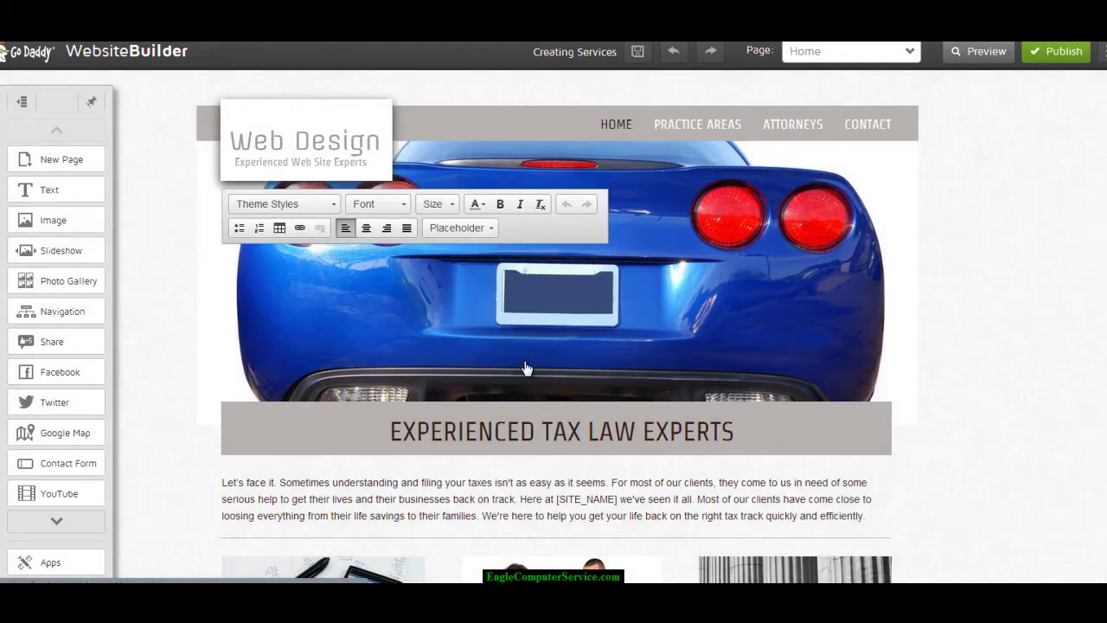
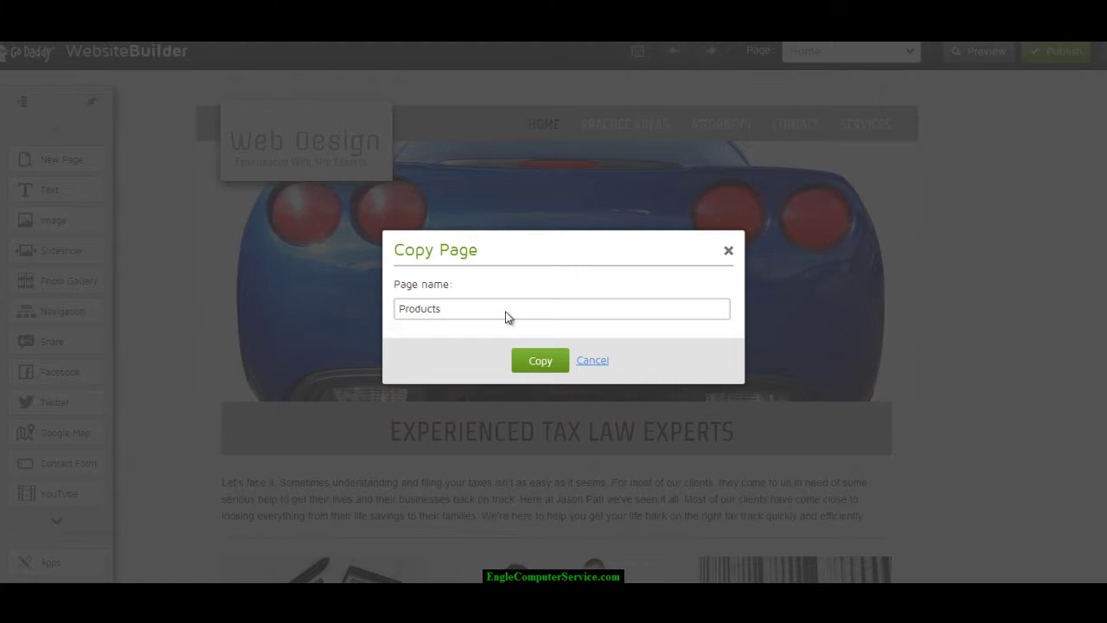
Step: Create a copy of the home page named "Products" and look through the copied page
left_click(539, 360)
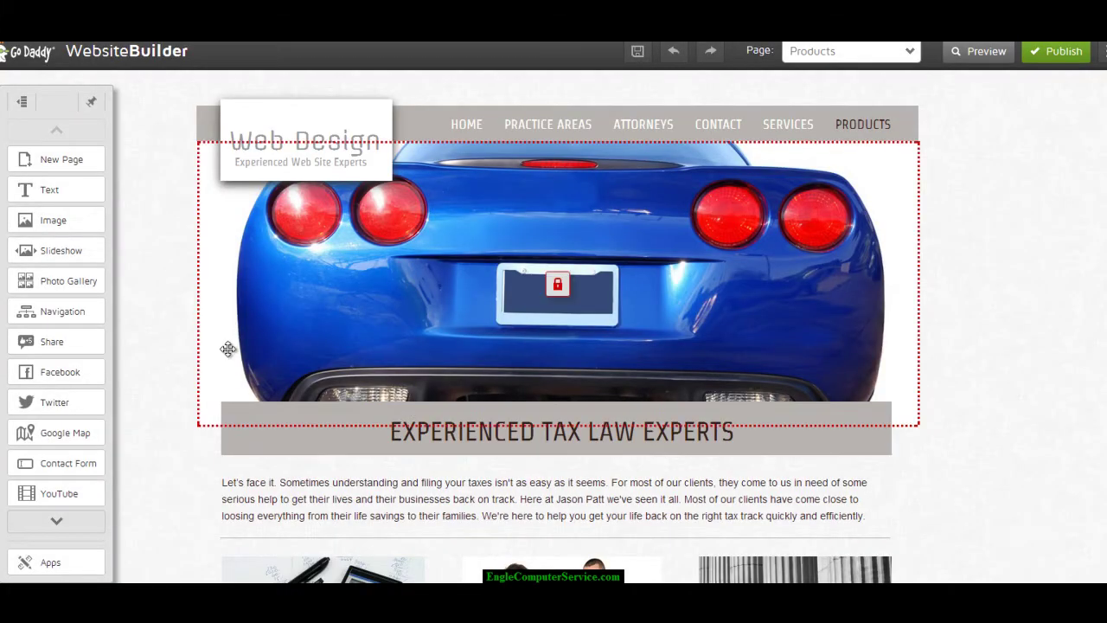
scroll(164, 283, "down", 1)
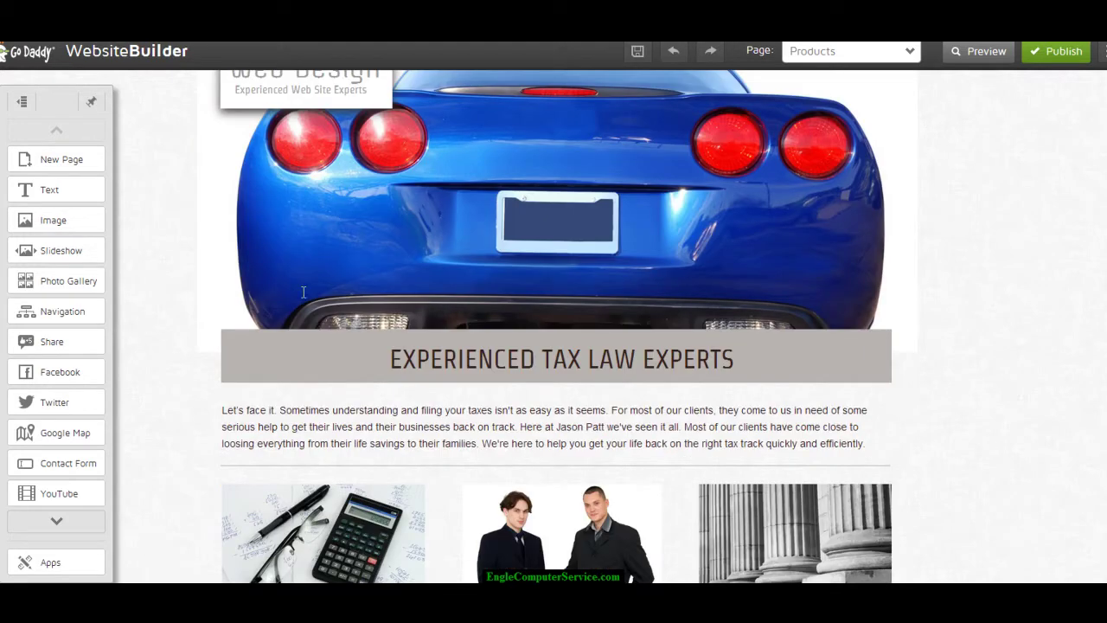
scroll(167, 283, "down", 1)
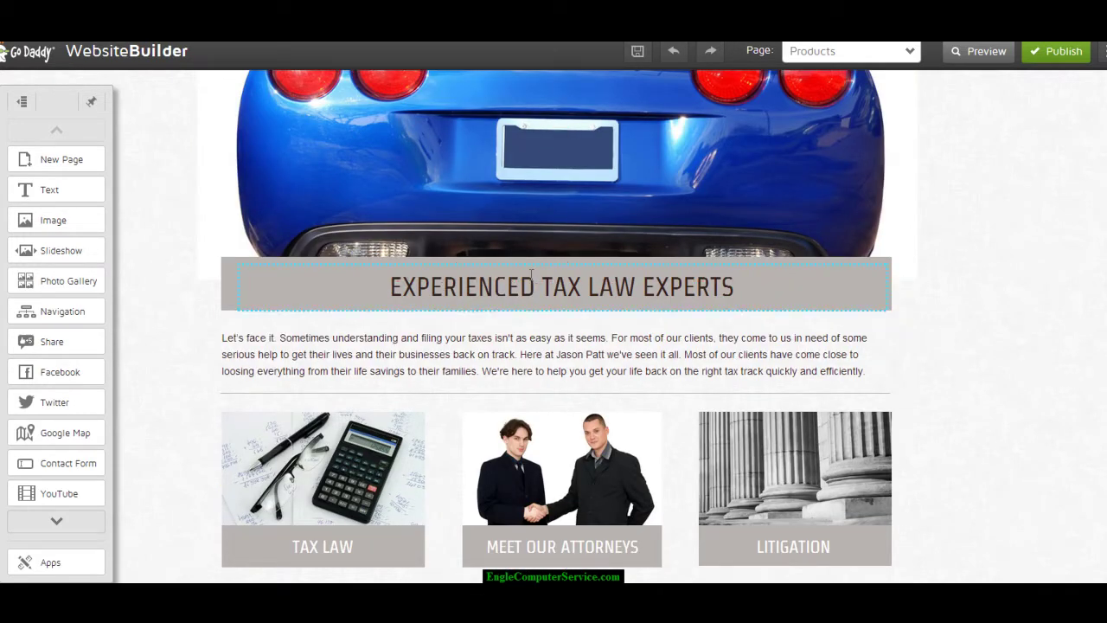
scroll(347, 342, "down", 3)
scroll(173, 329, "up", 4)
scroll(170, 335, "up", 1)
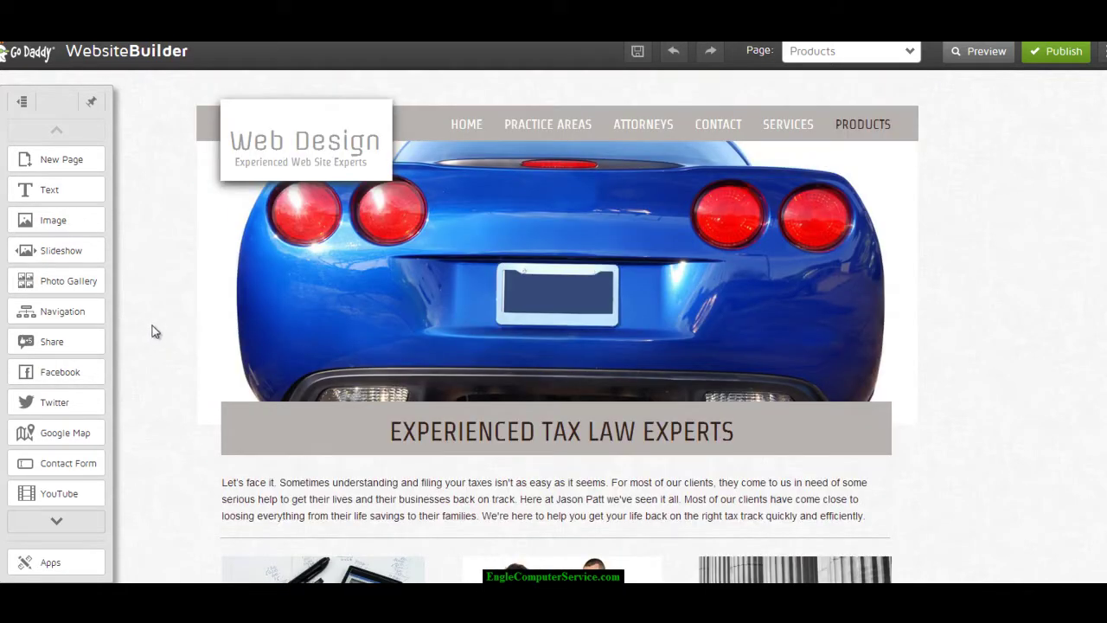
Step: Check the editing and mobile display options of the calculator image above "TAX LAW" on the Products page
scroll(207, 322, "down", 4)
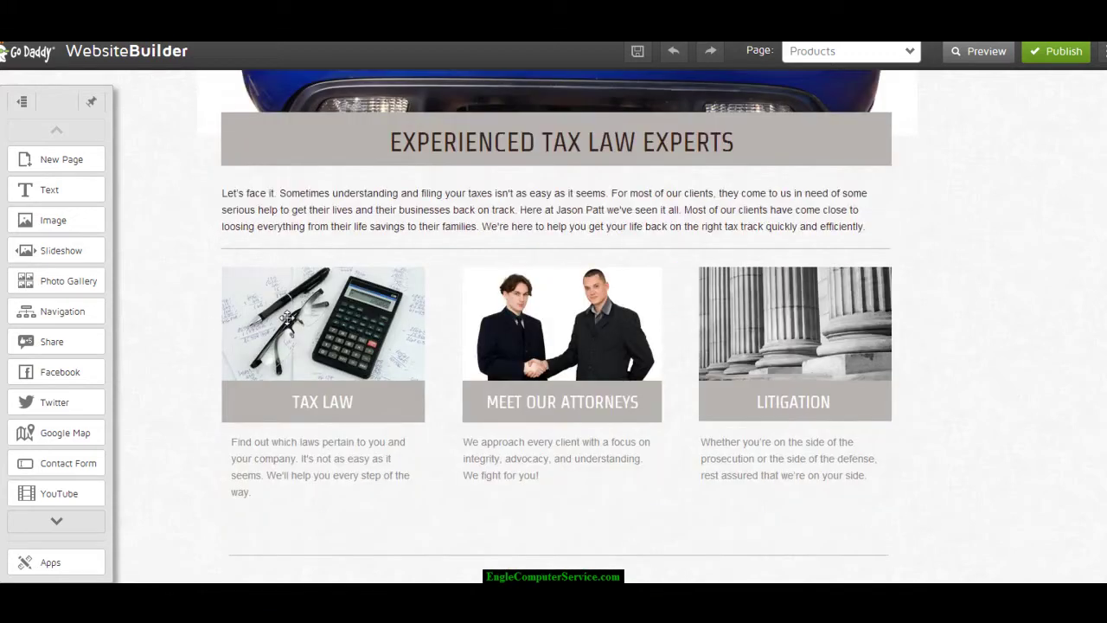
scroll(287, 317, "down", 1)
left_click(355, 281)
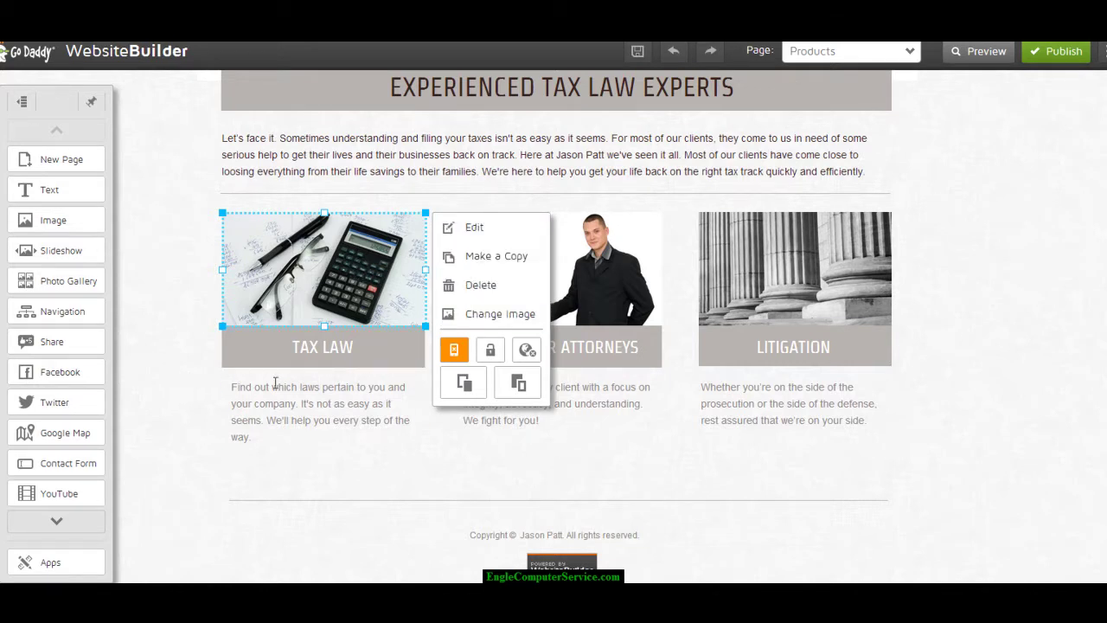
left_click(454, 350)
scroll(853, 445, "up", 4)
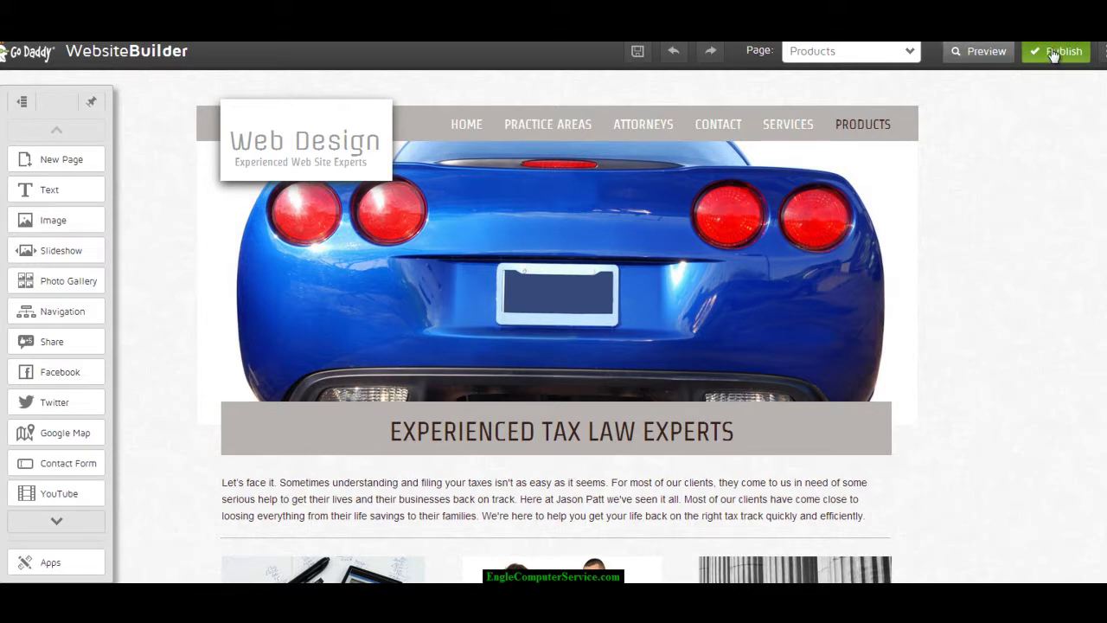
Step: Preview the Products page in desktop view, look through it, and return to the editor
left_click(980, 54)
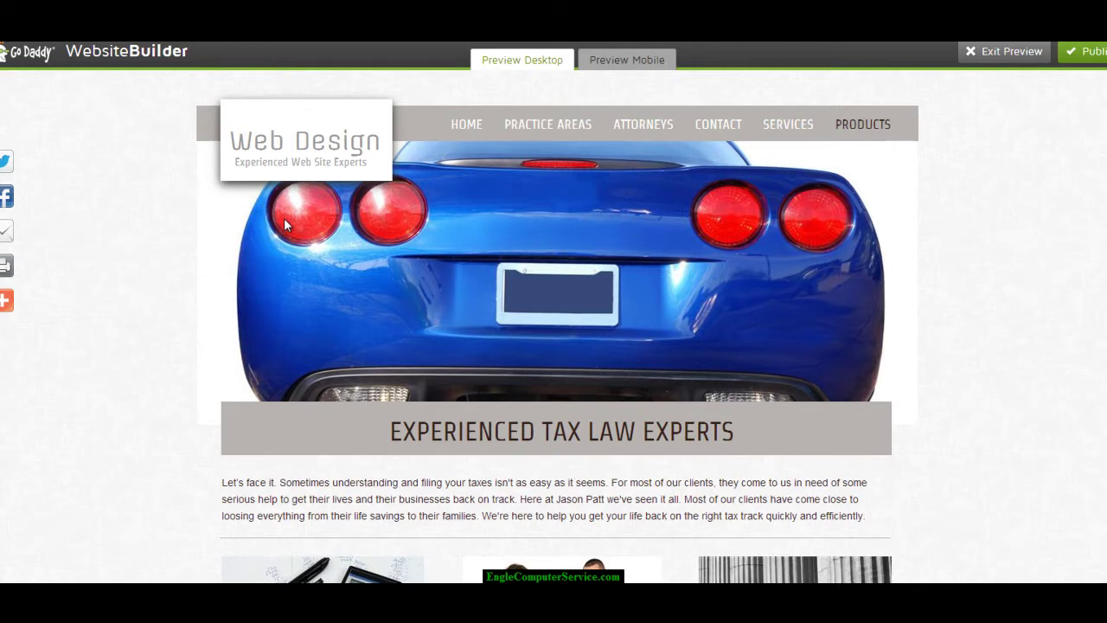
scroll(285, 221, "down", 4)
scroll(288, 225, "up", 4)
left_click(995, 64)
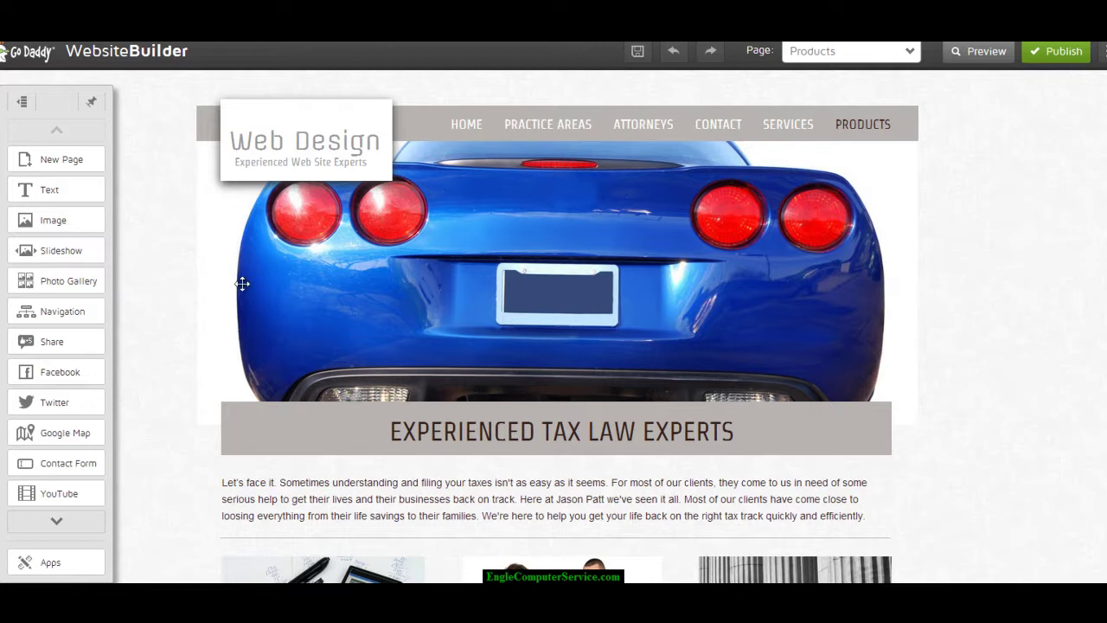
Step: Review the Products page in the editor, from the header image through the three service sections to the footer
scroll(161, 294, "down", 3)
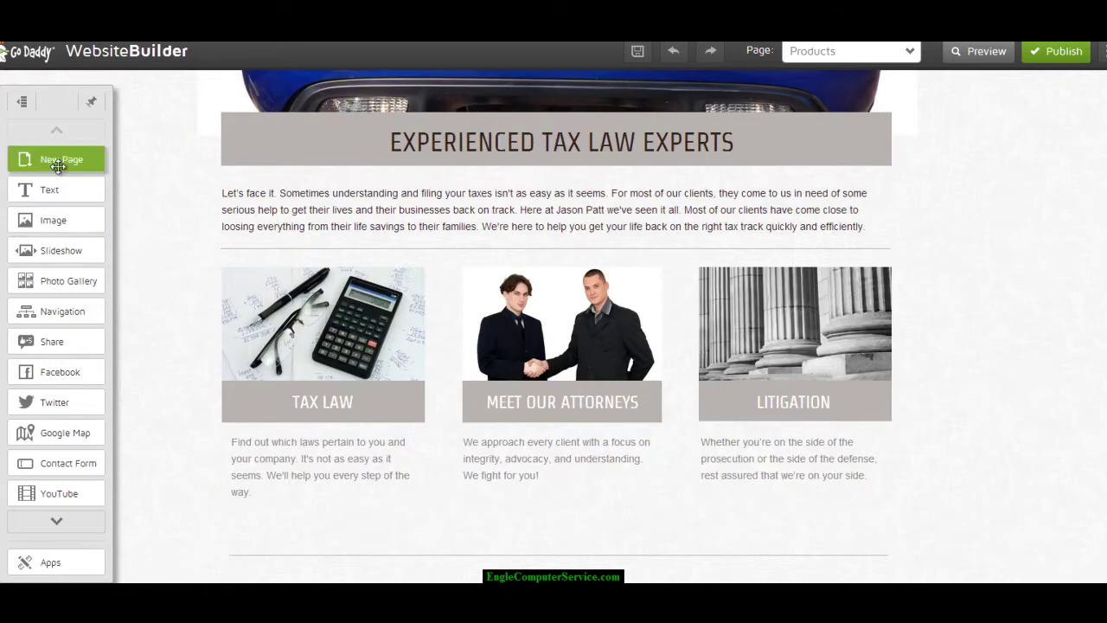
scroll(121, 260, "down", 1)
left_click(415, 225)
left_click(176, 373)
scroll(176, 372, "up", 1)
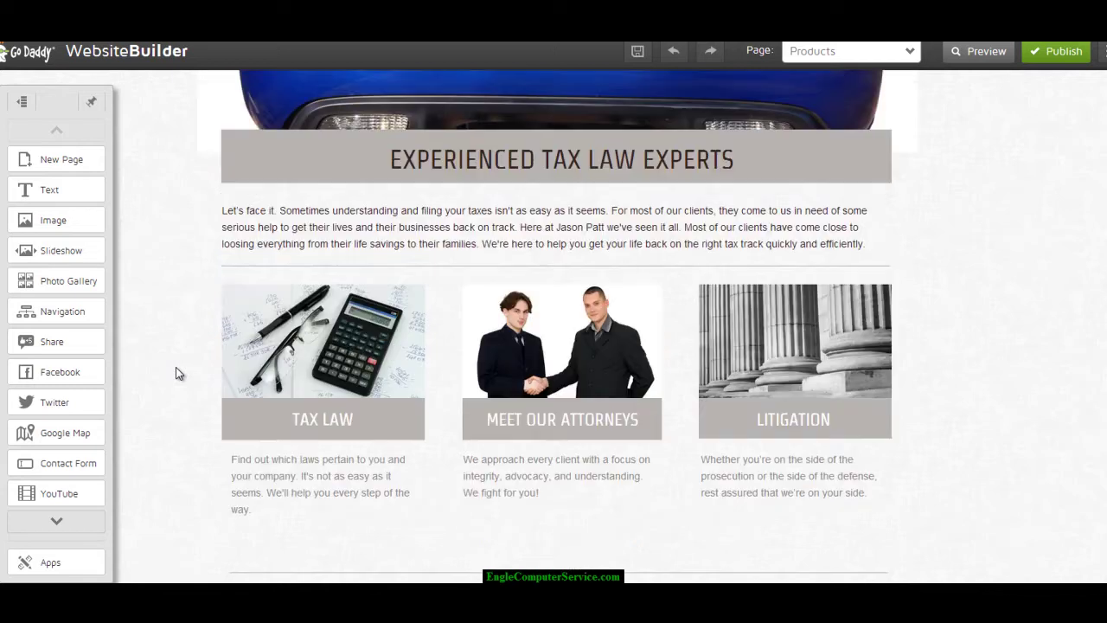
scroll(176, 373, "up", 3)
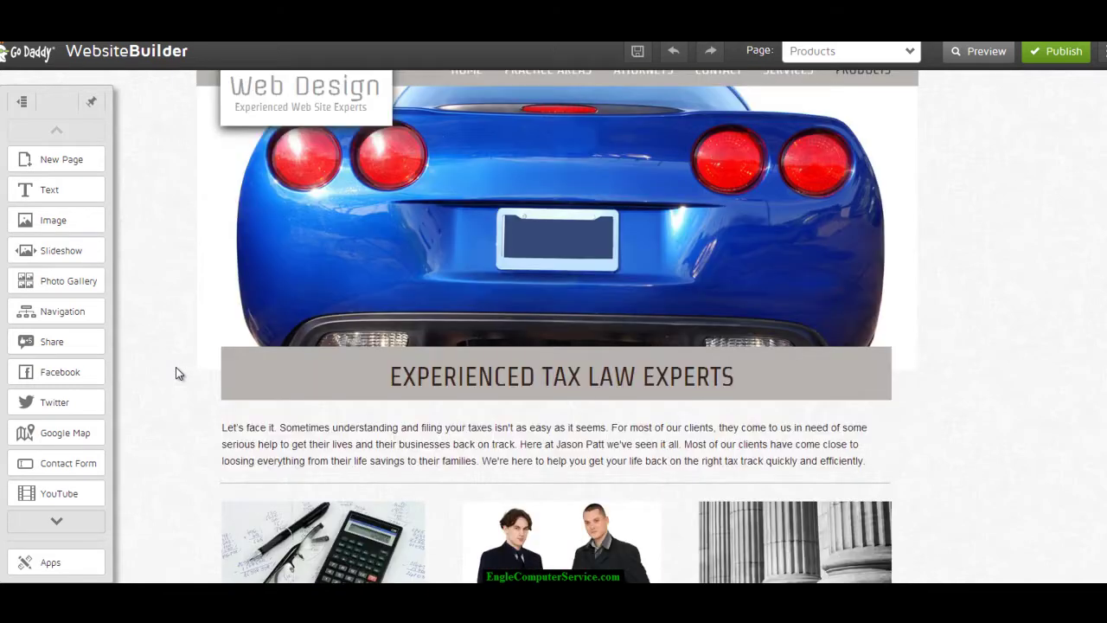
scroll(178, 373, "up", 1)
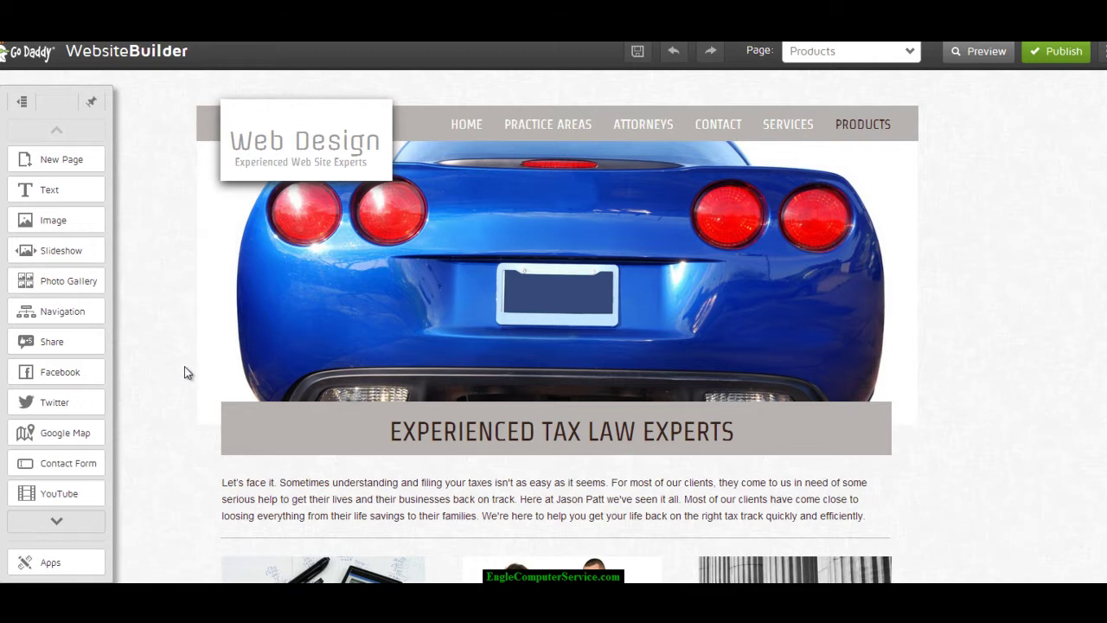
scroll(184, 368, "down", 4)
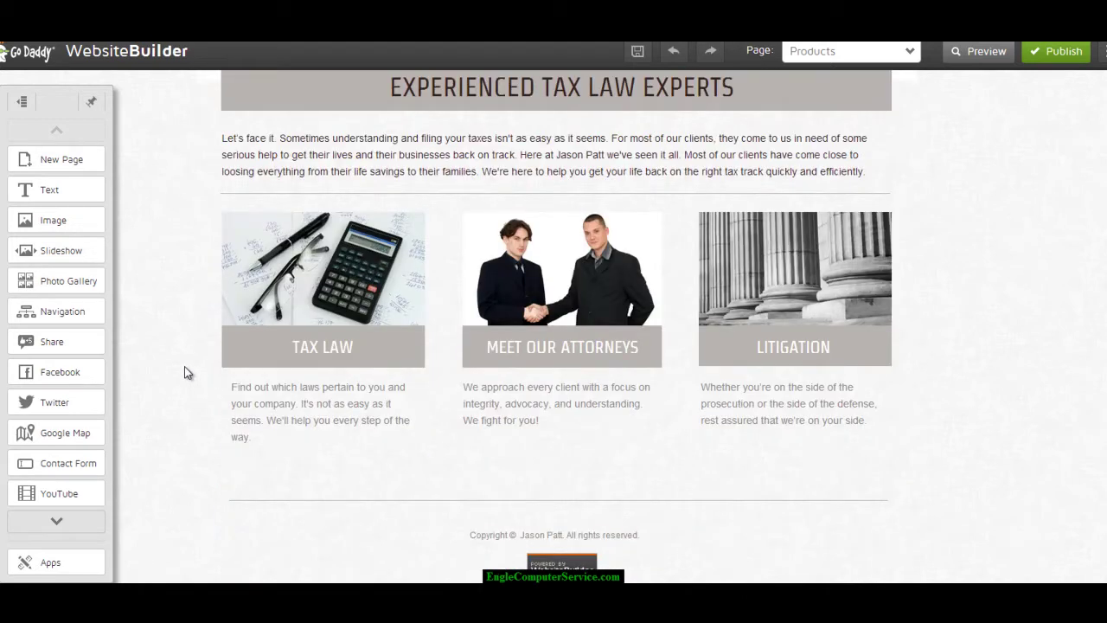
scroll(184, 372, "up", 4)
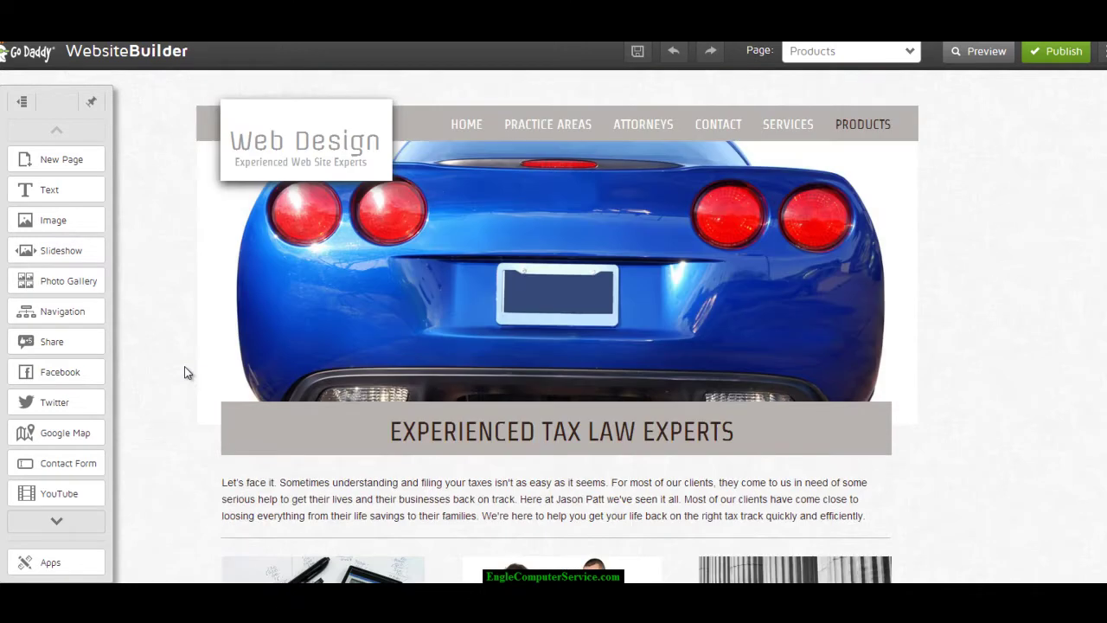